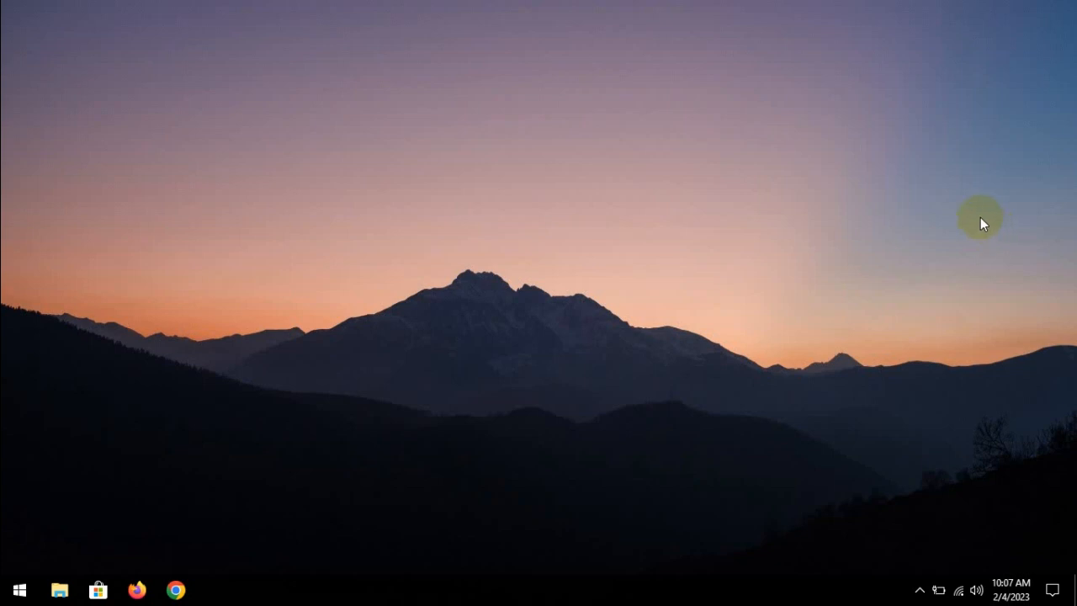
# Search the web in Chrome for "windows 10 download" and open Microsoft's Windows 10 download page.
pyautogui.click(175, 587)
pyautogui.click(430, 44)
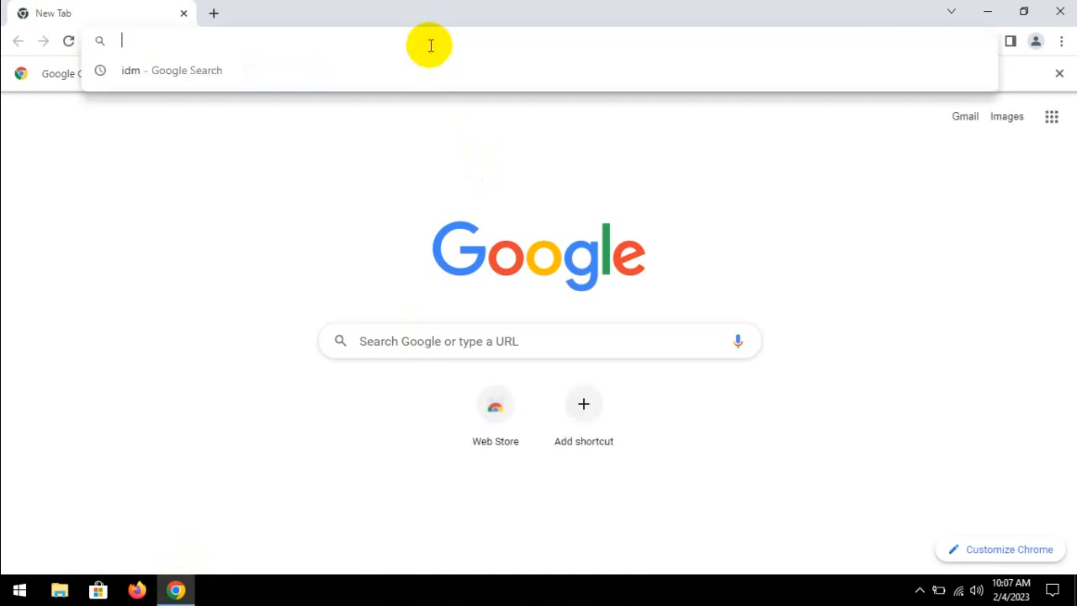
pyautogui.write('windows ')
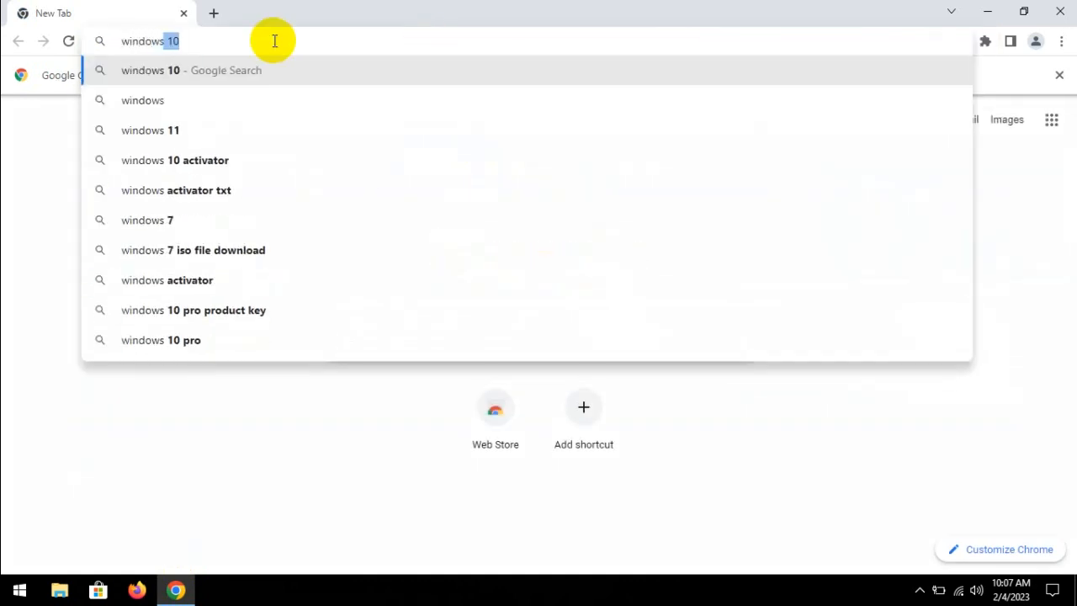
pyautogui.write('10 download')
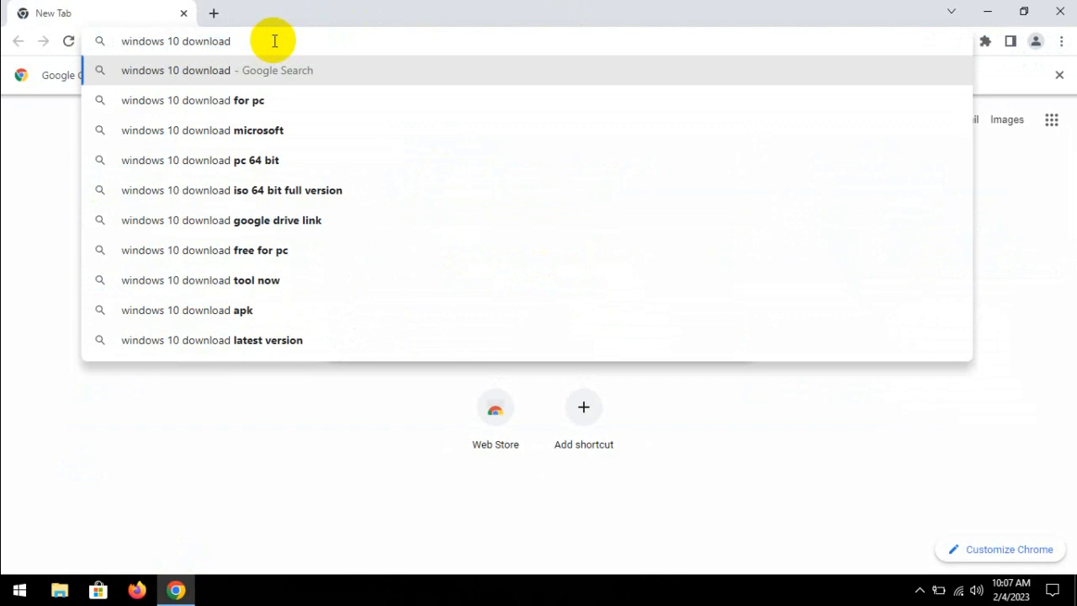
pyautogui.press('Return')
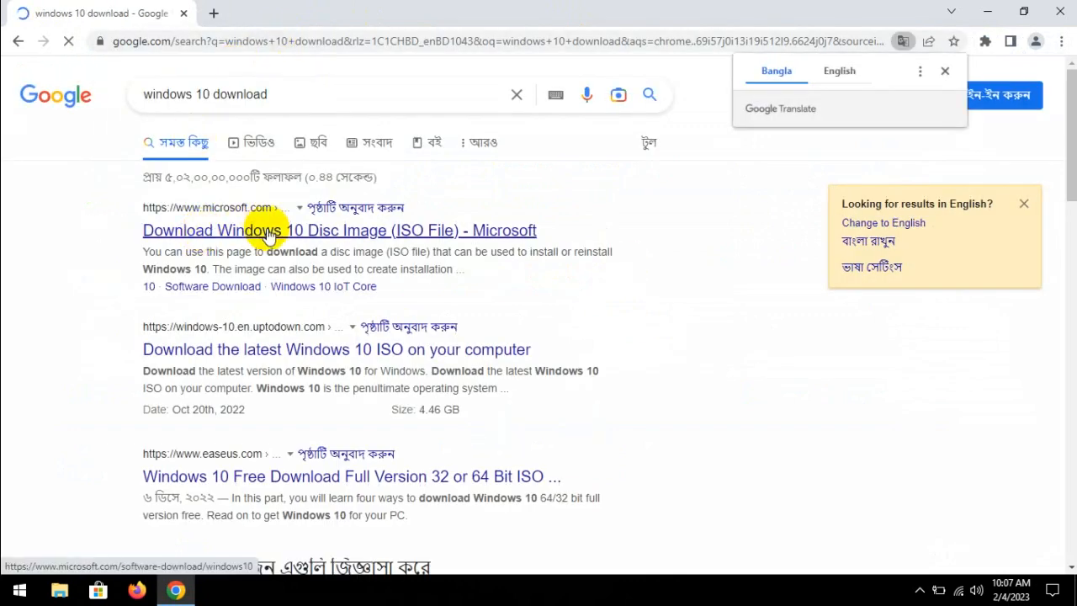
pyautogui.click(263, 231)
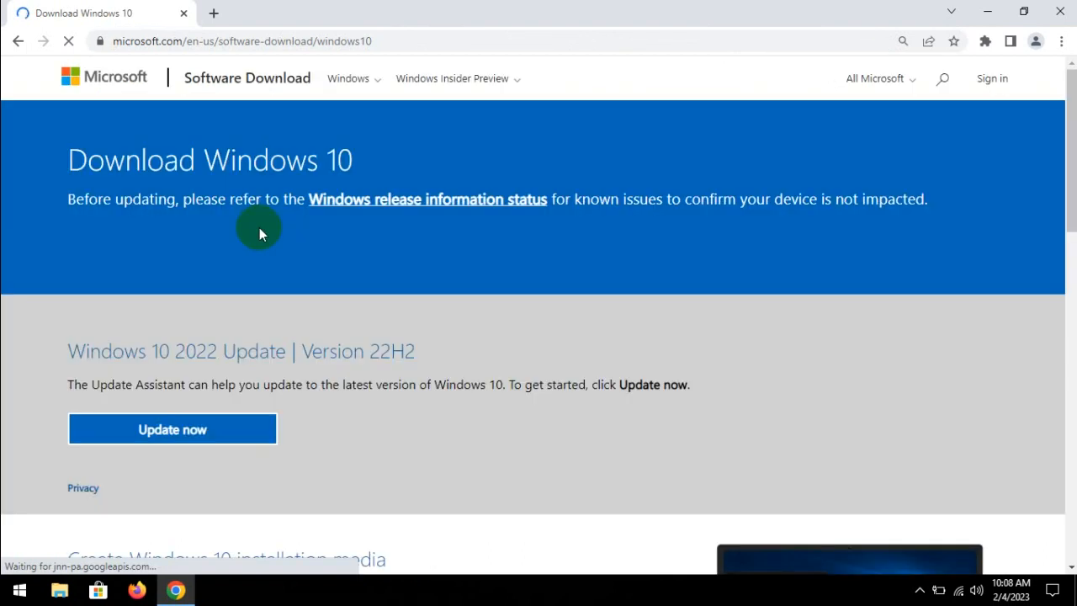
# Examine the update and installation media options on the Download Windows 10 page.
pyautogui.scroll(-2, 325, 289)
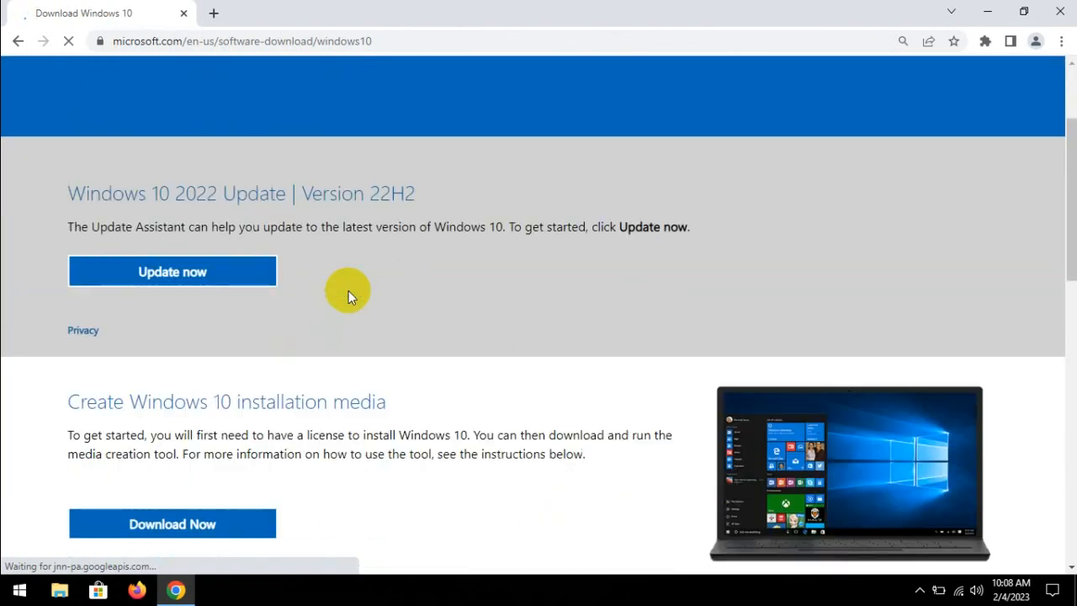
pyautogui.scroll(-2, 308, 428)
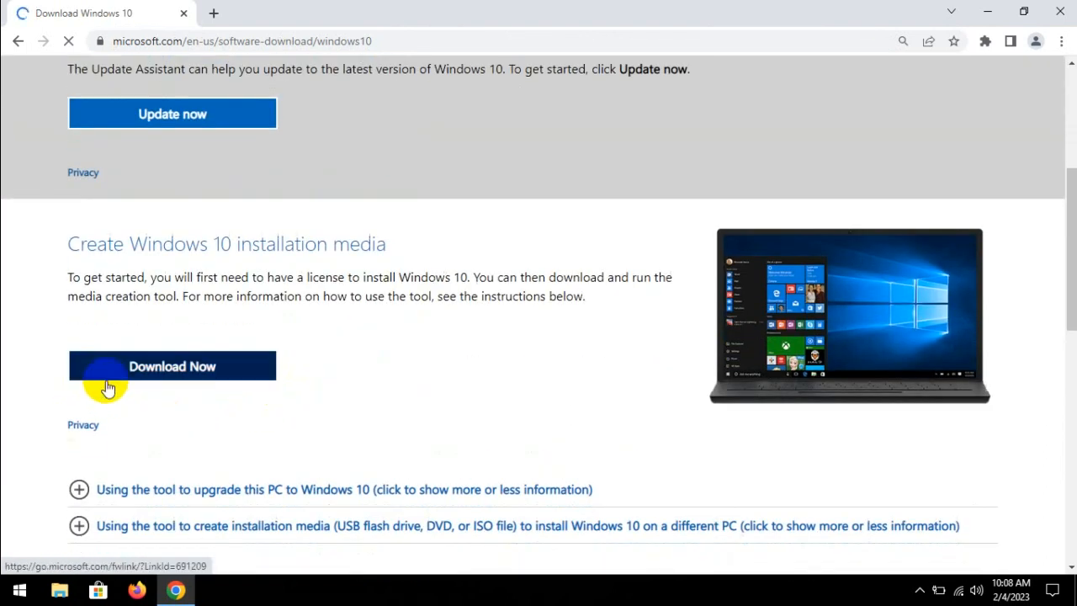
pyautogui.scroll(1, 260, 385)
pyautogui.scroll(2, 379, 320)
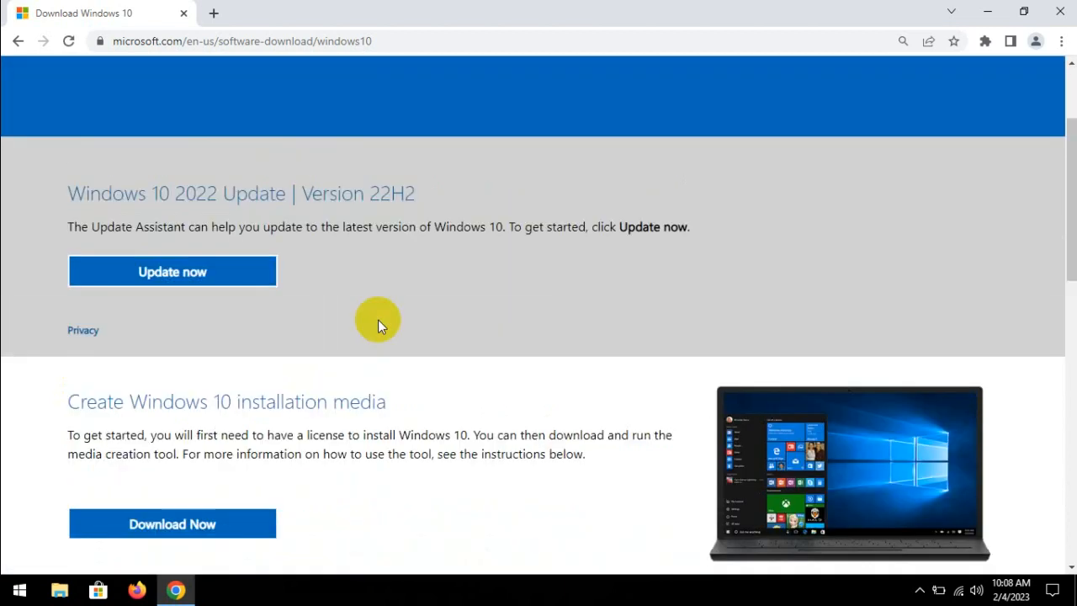
pyautogui.scroll(2, 481, 317)
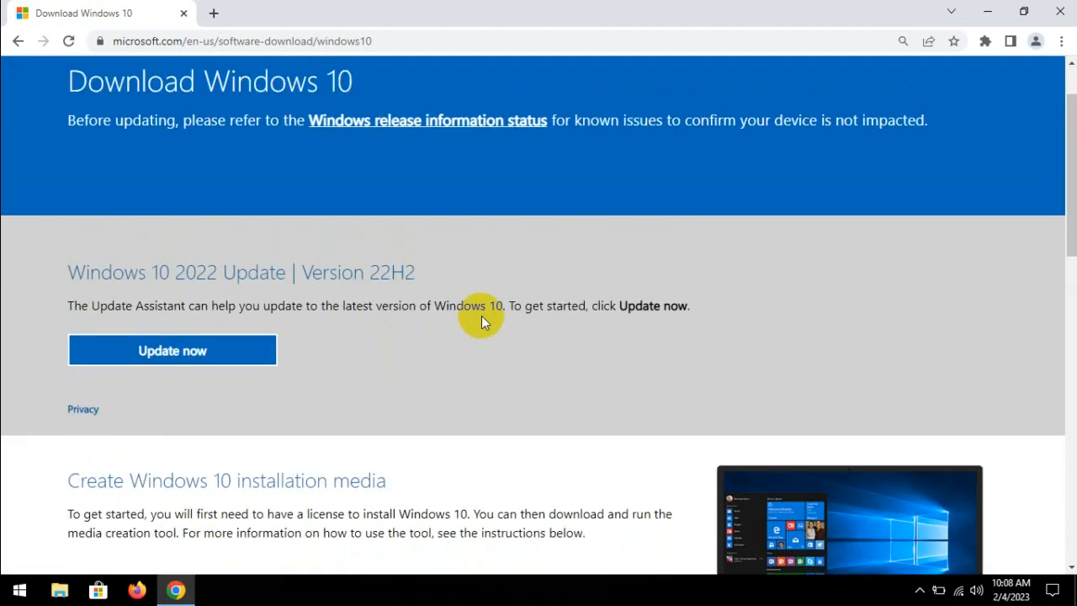
pyautogui.scroll(-2, 482, 316)
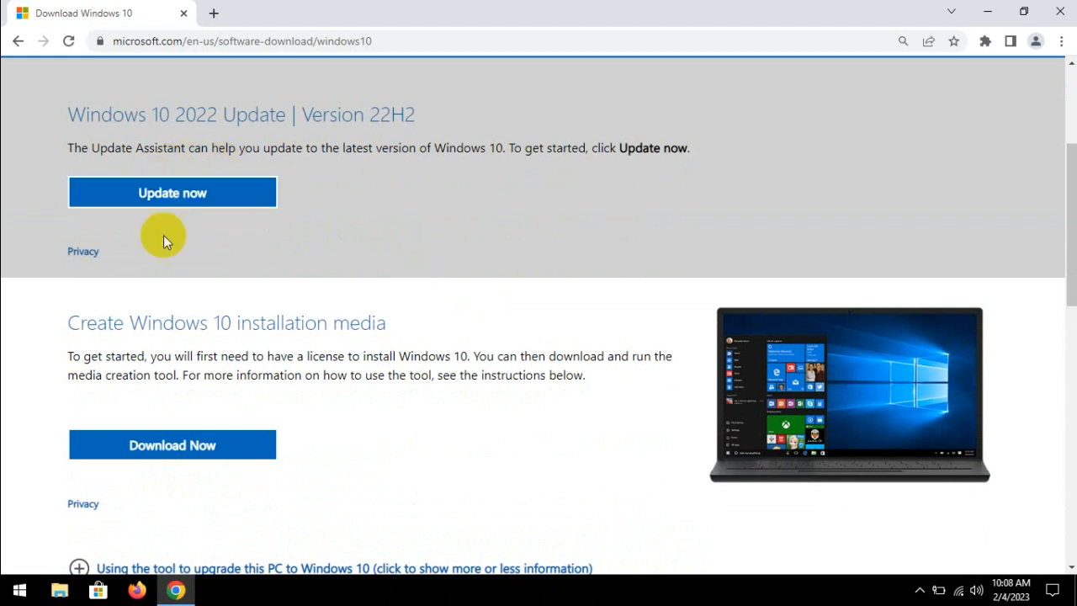
pyautogui.scroll(-1, 320, 224)
pyautogui.scroll(2, 458, 209)
pyautogui.scroll(-2, 458, 208)
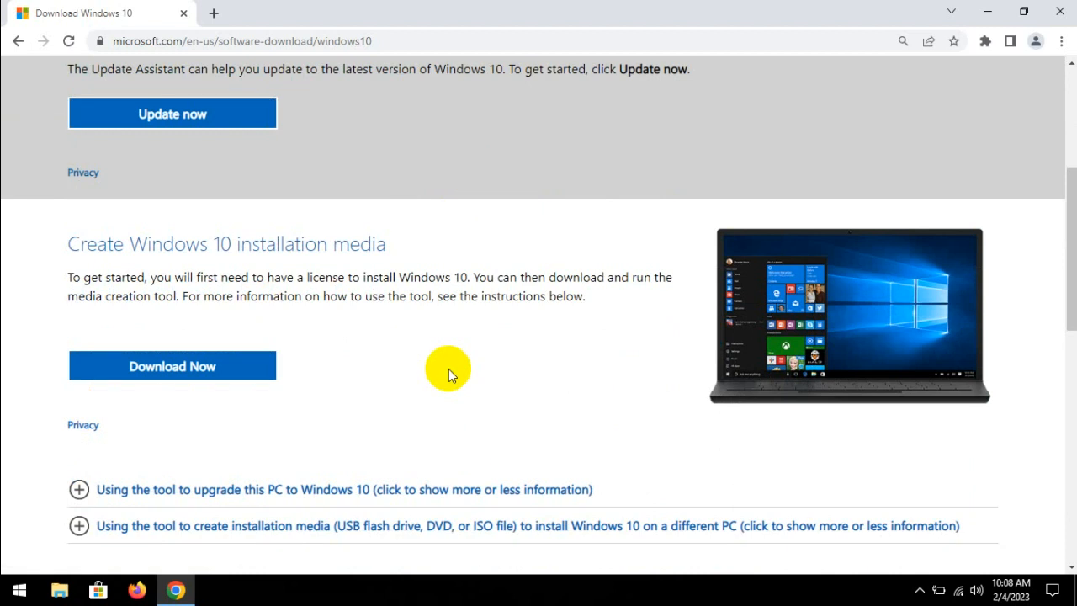
# Inspect the Download Windows 10 page with the browser's developer tools.
pyautogui.rightClick(454, 336)
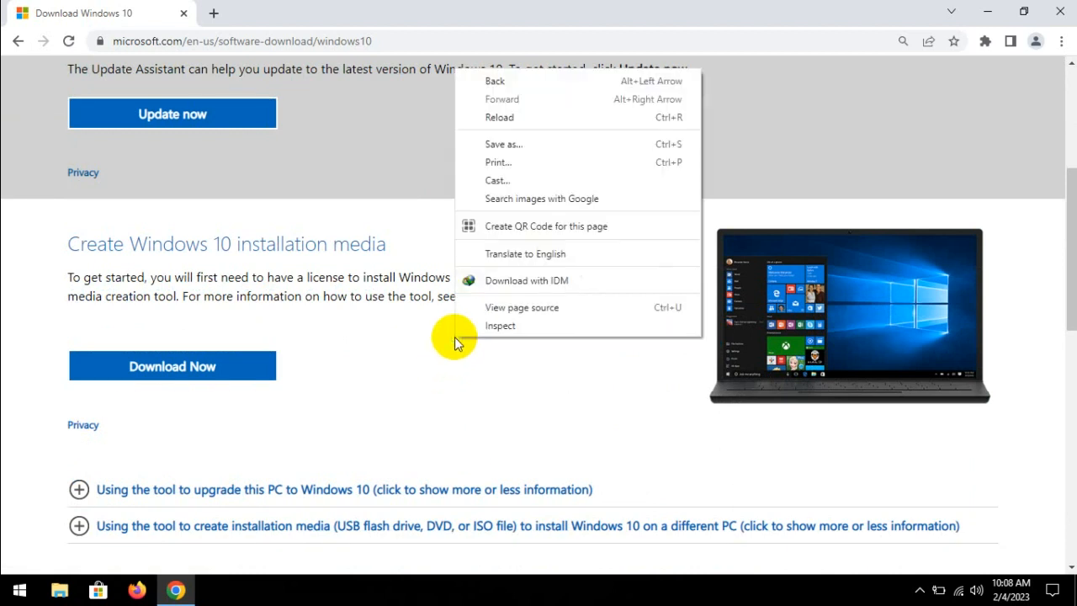
pyautogui.click(441, 353)
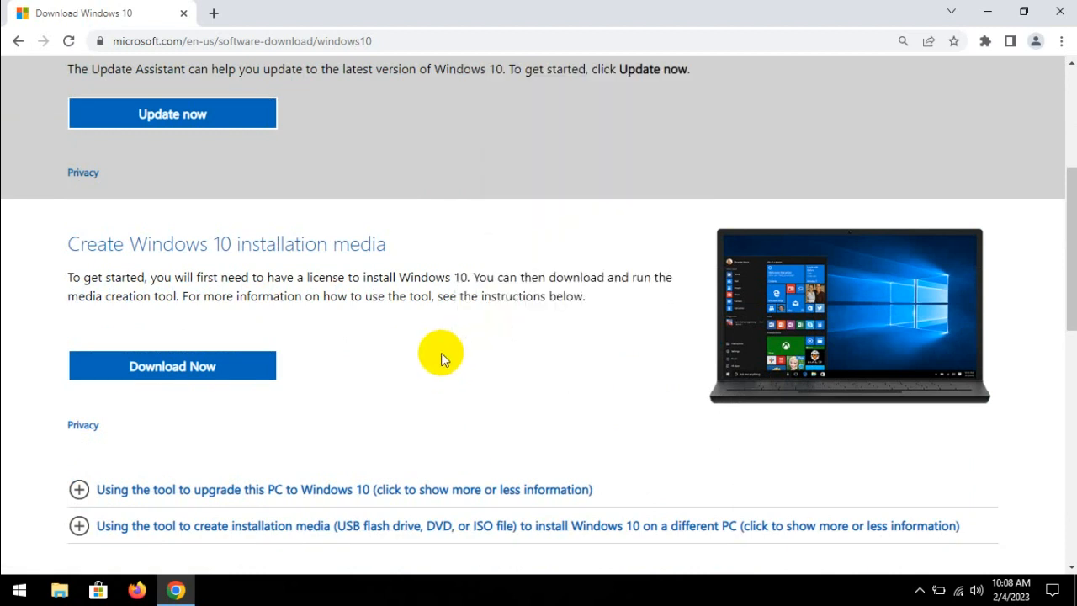
pyautogui.rightClick(373, 342)
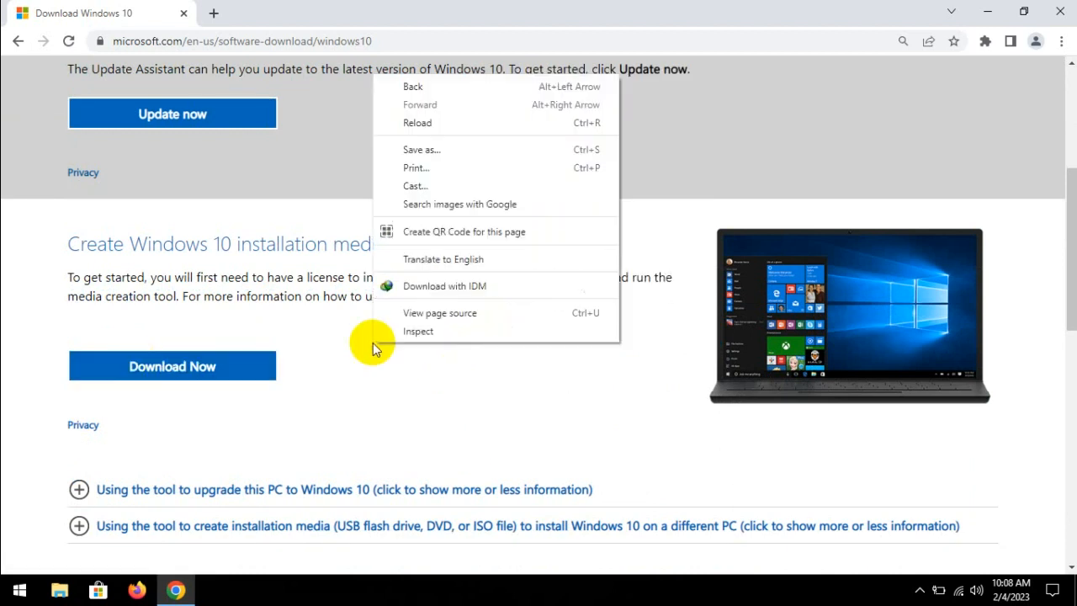
pyautogui.click(421, 332)
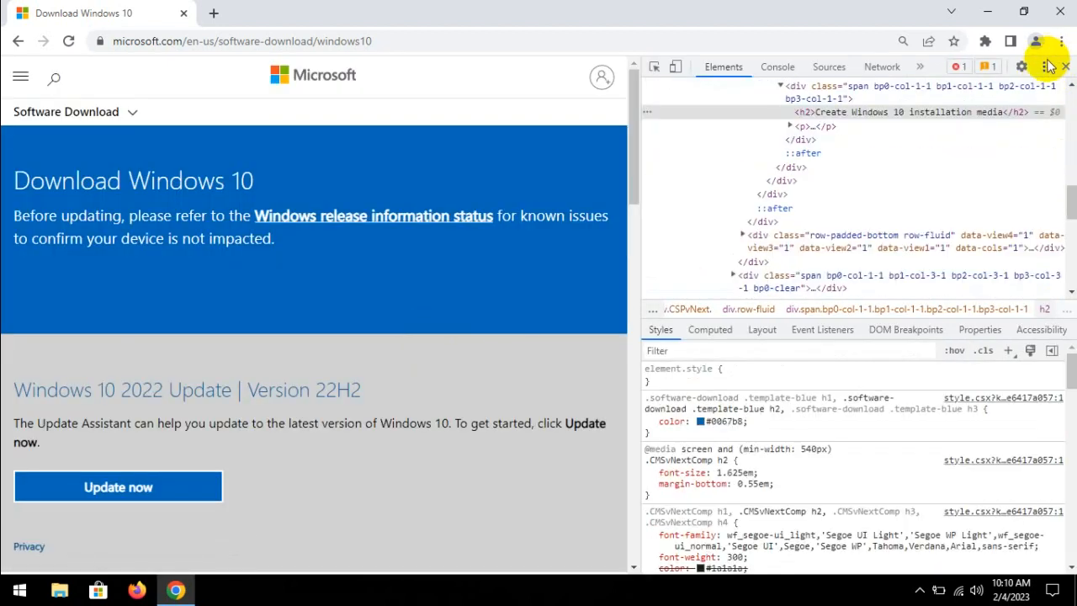
# Show the Network conditions tool in the developer tools and enlarge its pane to expose the user agent settings.
pyautogui.click(1045, 67)
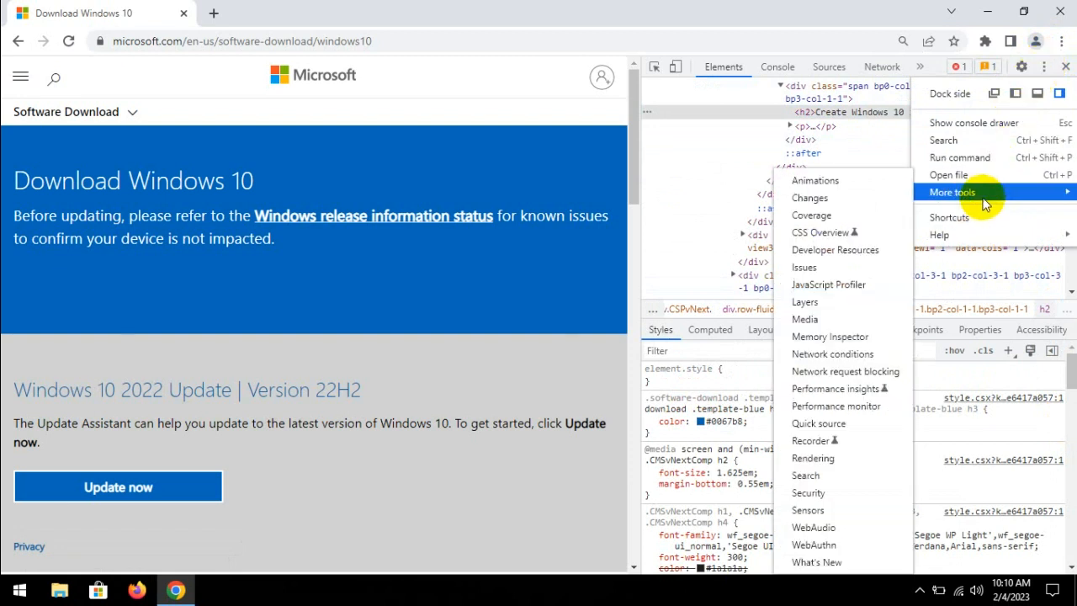
pyautogui.moveTo(921, 194)
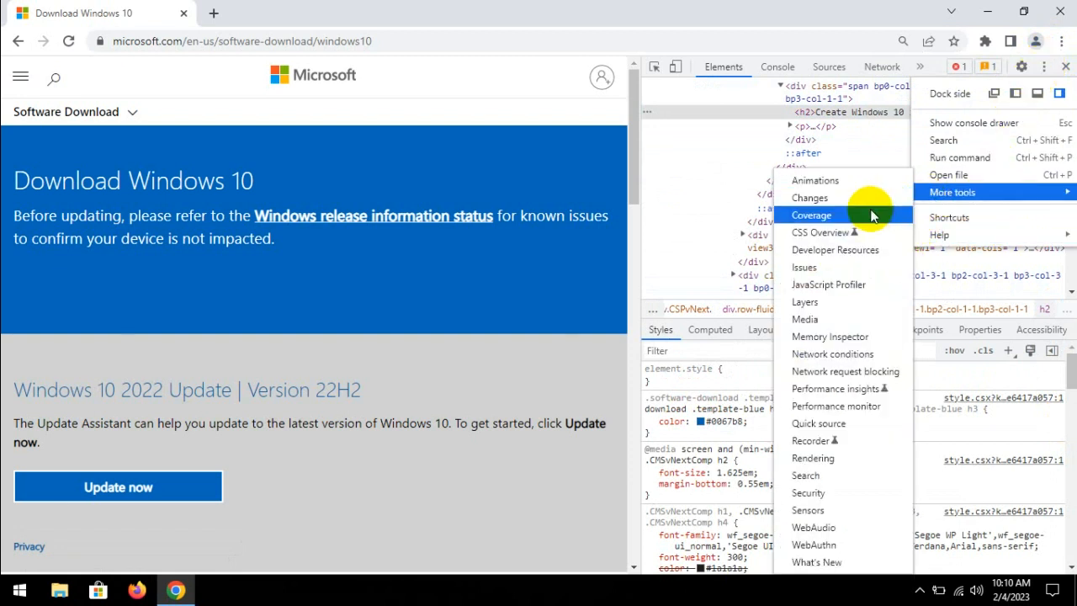
pyautogui.click(831, 354)
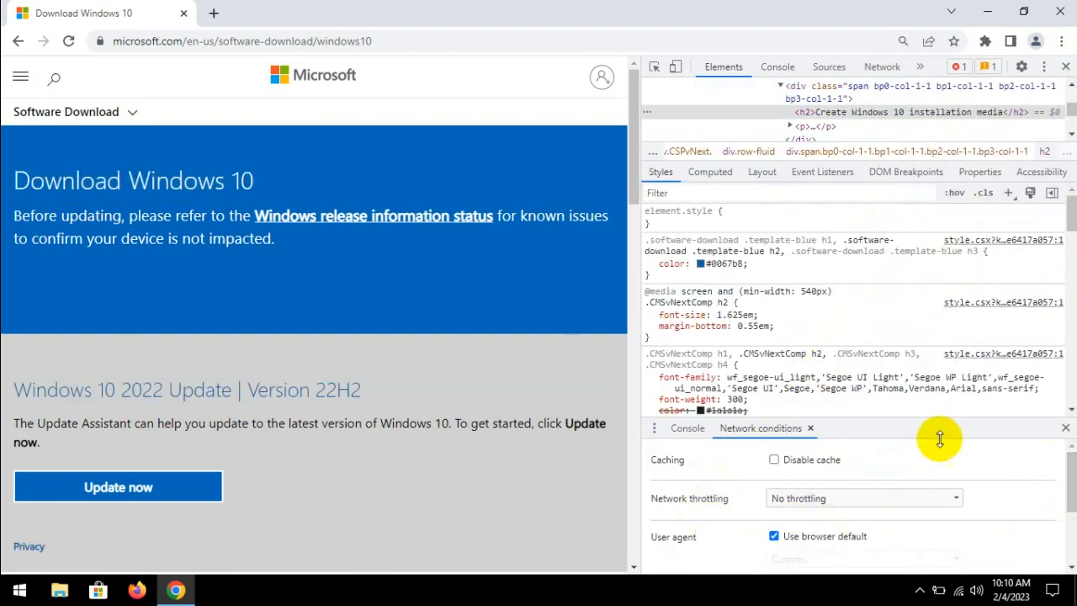
pyautogui.moveTo(940, 424); pyautogui.dragTo(925, 256)
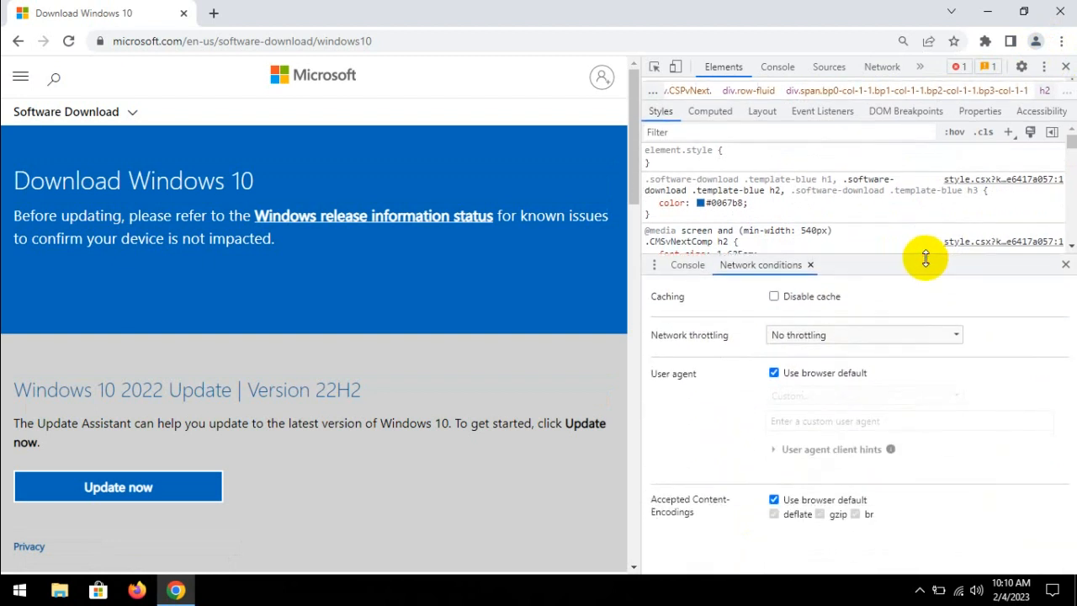
# Replace the browser default user agent with Safari — iPad iOS 13.2 and reload the page.
pyautogui.click(774, 373)
pyautogui.click(786, 400)
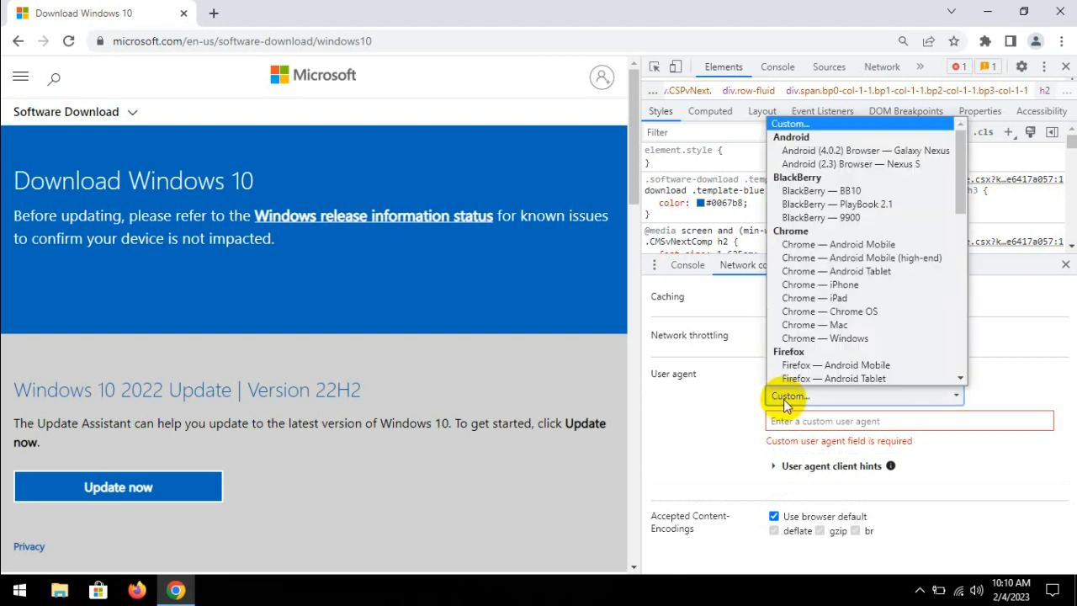
pyautogui.scroll(-12, 778, 339)
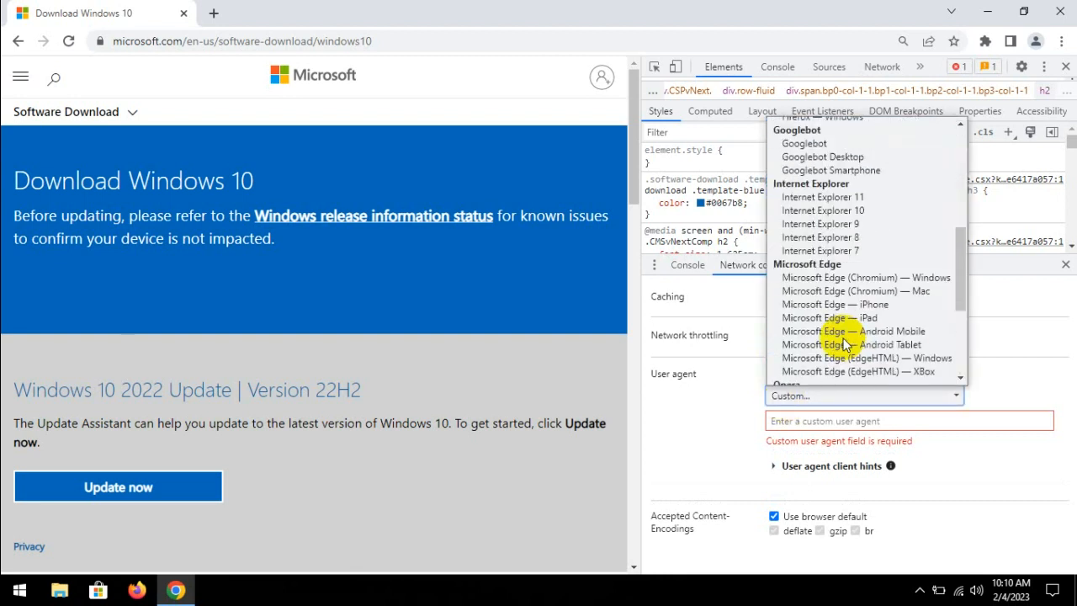
pyautogui.scroll(-2, 844, 345)
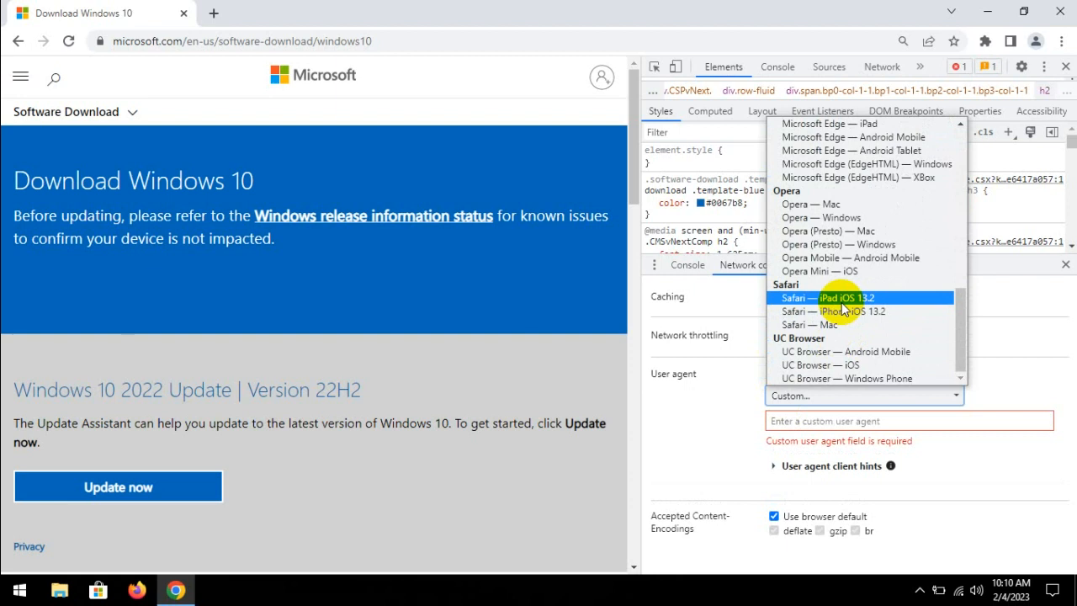
pyautogui.click(844, 300)
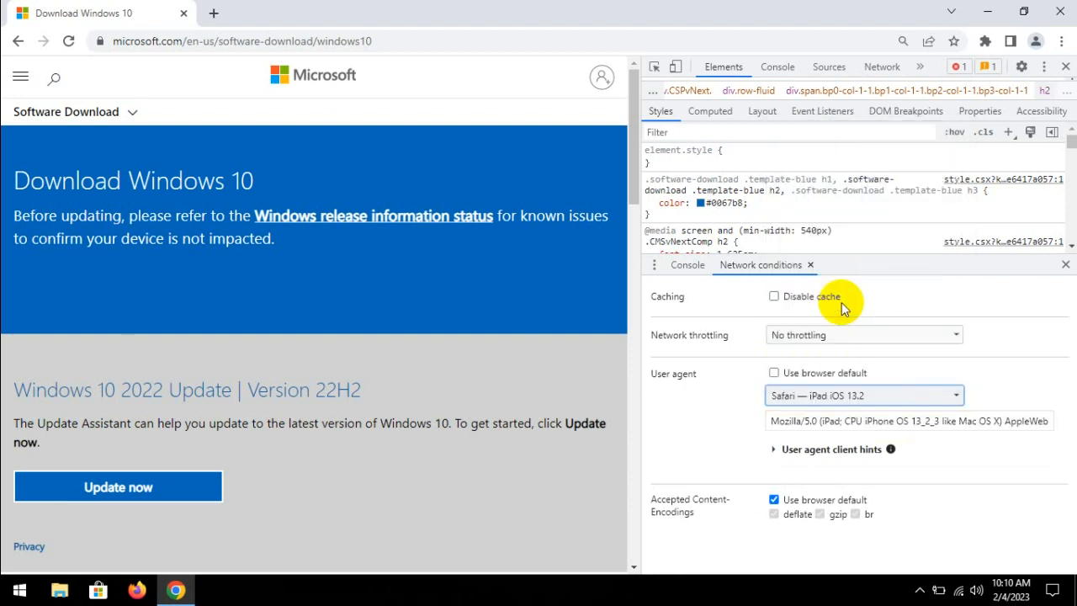
pyautogui.click(68, 41)
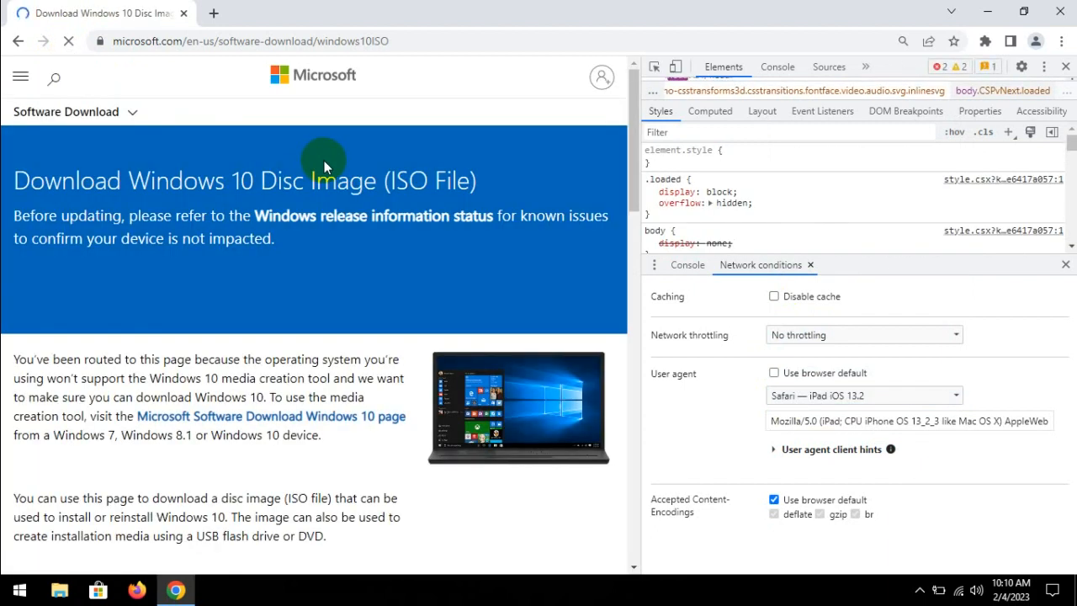
# Check the reloaded page for the Windows 10 edition selection and close the developer tools.
pyautogui.scroll(-3, 429, 270)
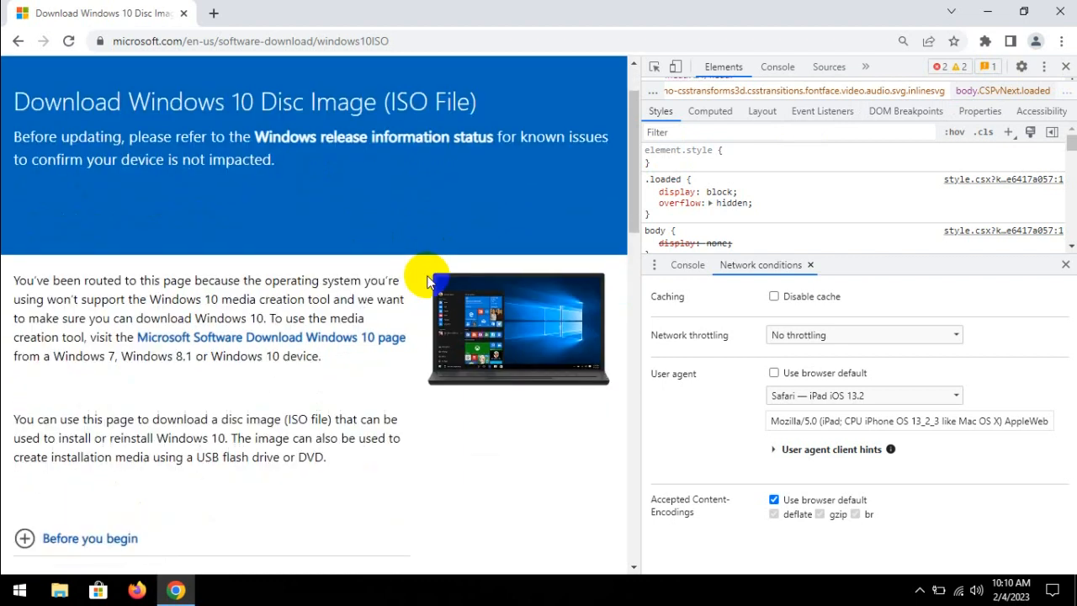
pyautogui.scroll(-4, 427, 281)
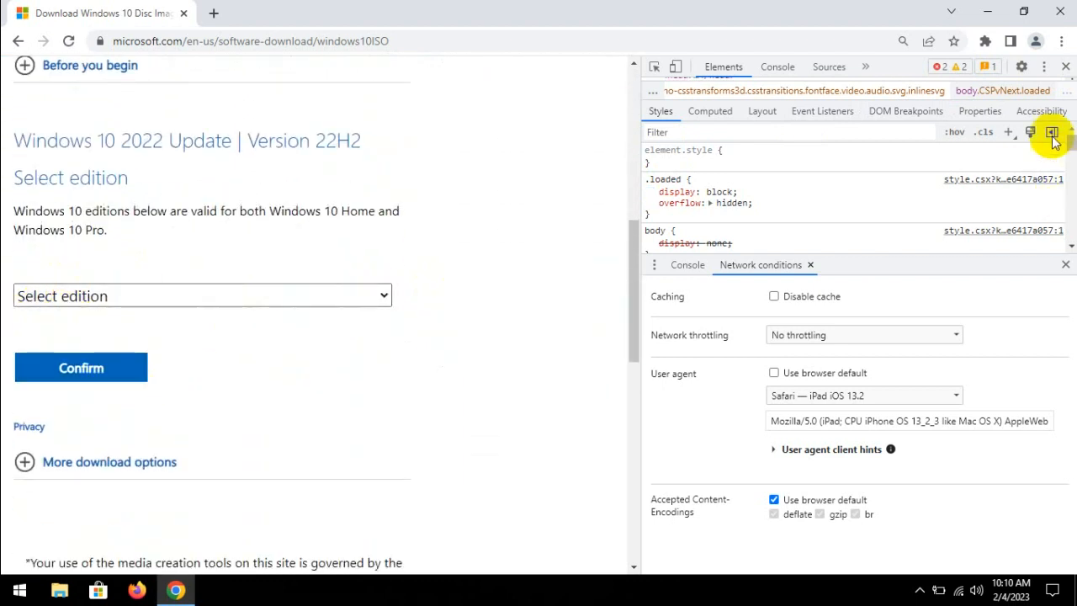
pyautogui.click(1062, 67)
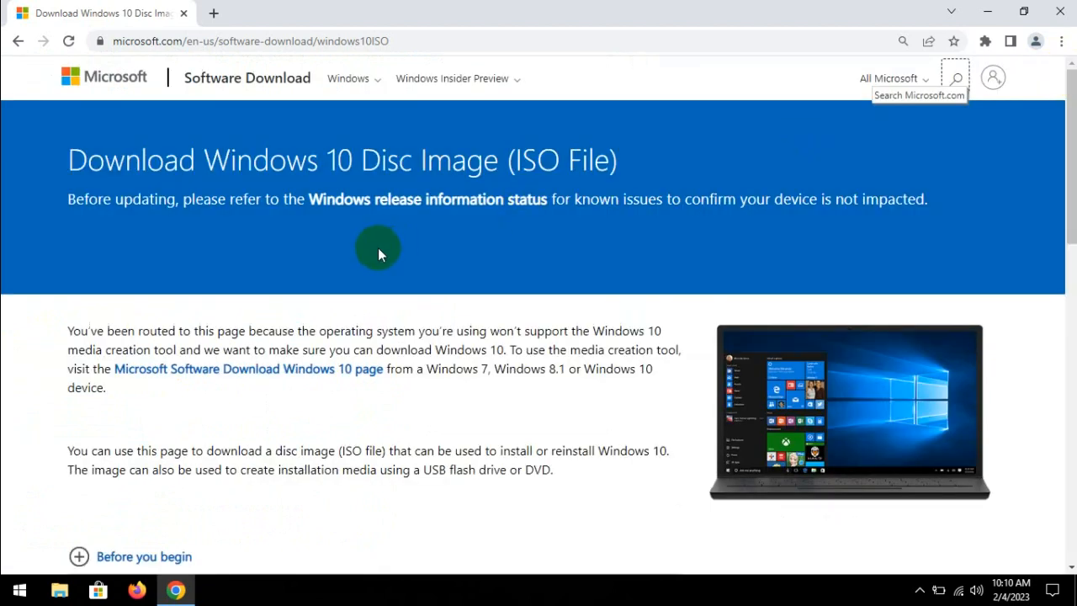
# Select Windows 10 (multi-edition ISO) as the edition and confirm the choice.
pyautogui.scroll(-3, 377, 248)
pyautogui.scroll(-4, 378, 248)
pyautogui.scroll(1, 322, 289)
pyautogui.click(320, 305)
pyautogui.click(238, 354)
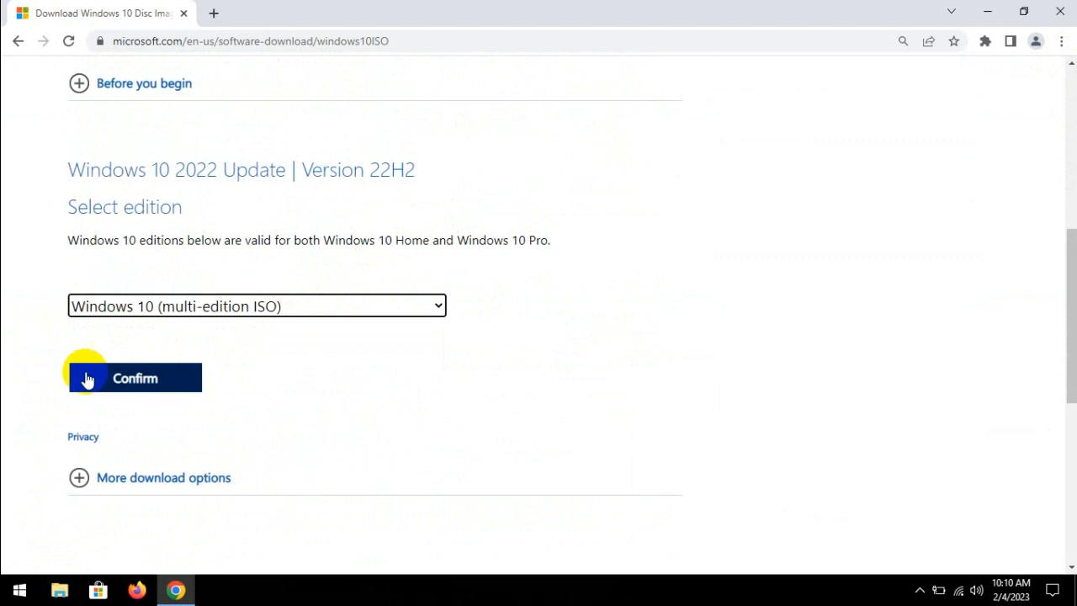
pyautogui.click(135, 378)
# View the More download options section above the product language selection and collapse it again.
pyautogui.scroll(-3, 127, 380)
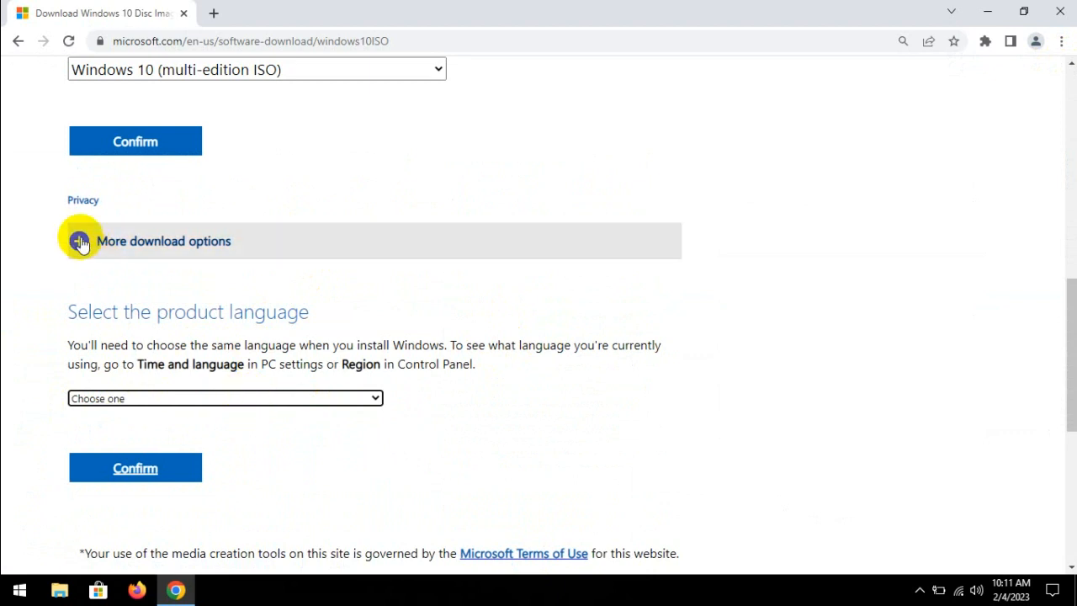
pyautogui.click(117, 240)
pyautogui.click(168, 242)
pyautogui.click(179, 245)
pyautogui.click(178, 244)
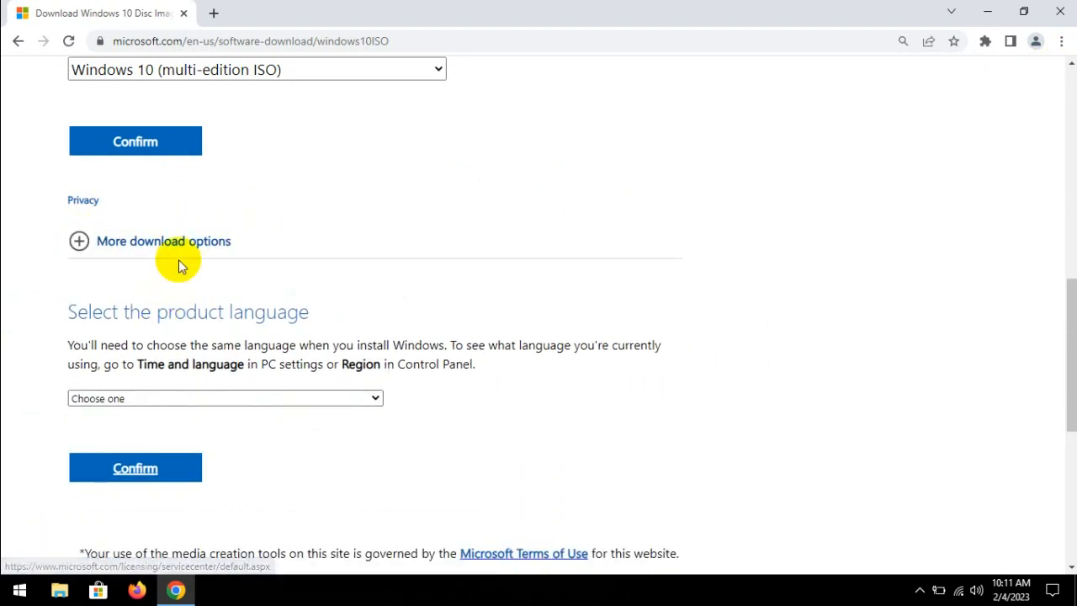
pyautogui.click(174, 241)
pyautogui.click(174, 241)
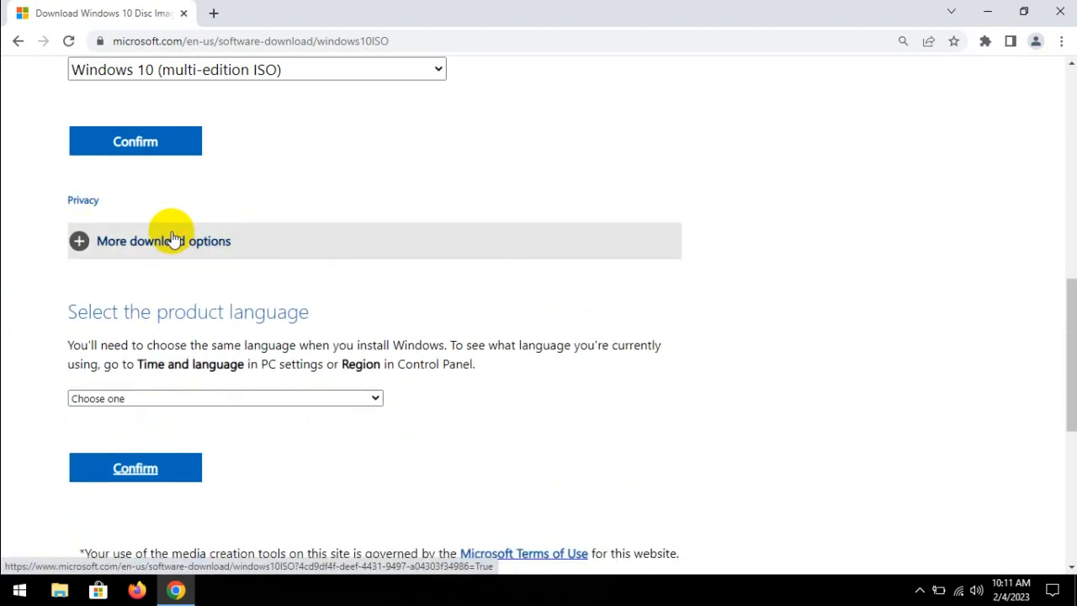
pyautogui.click(171, 239)
pyautogui.click(173, 239)
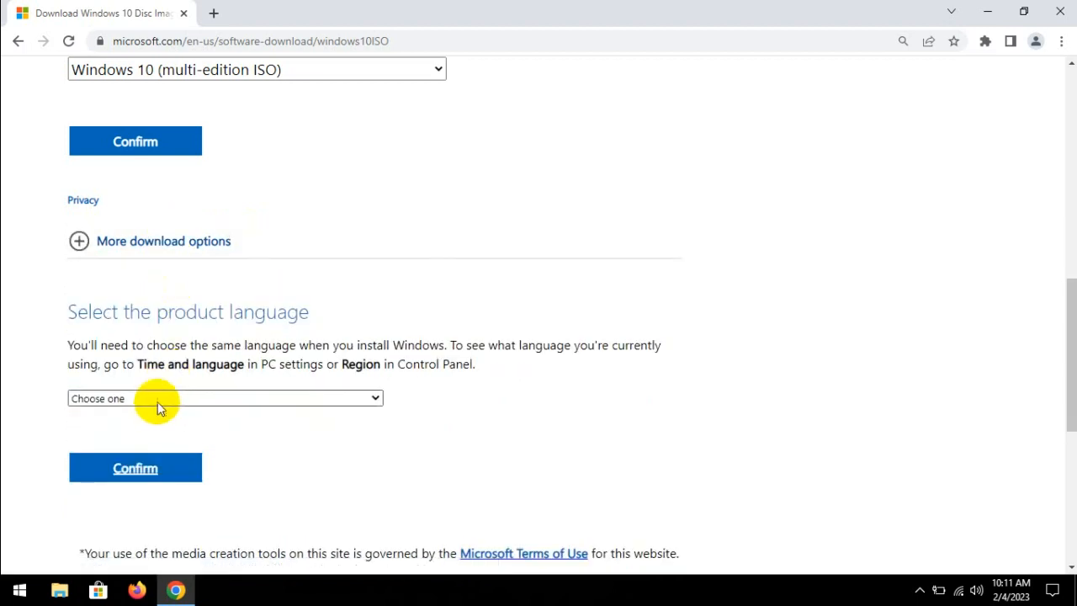
# Choose English (United States) as the product language and confirm it.
pyautogui.click(157, 401)
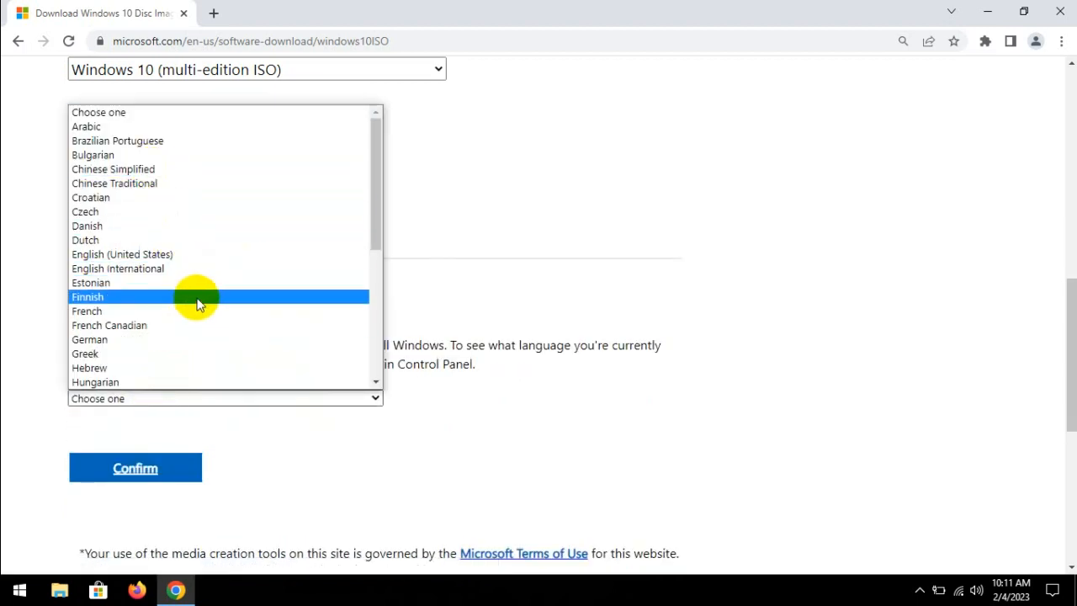
pyautogui.click(190, 260)
pyautogui.click(101, 478)
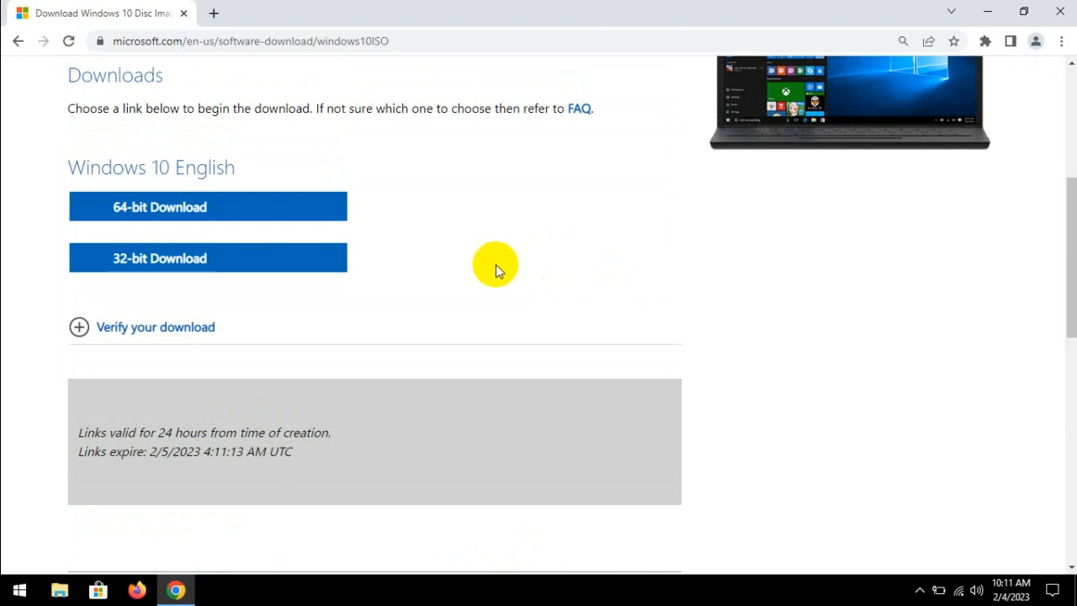
# View the Verify your download instructions below the Windows 10 English download links and collapse the section again.
pyautogui.click(95, 328)
pyautogui.scroll(-2, 344, 391)
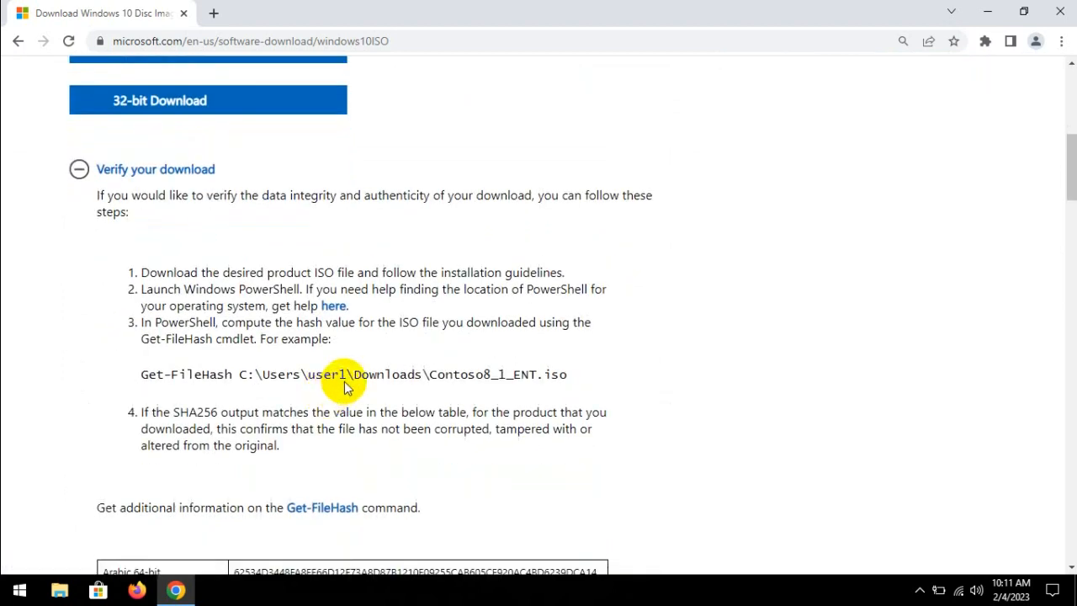
pyautogui.scroll(4, 344, 385)
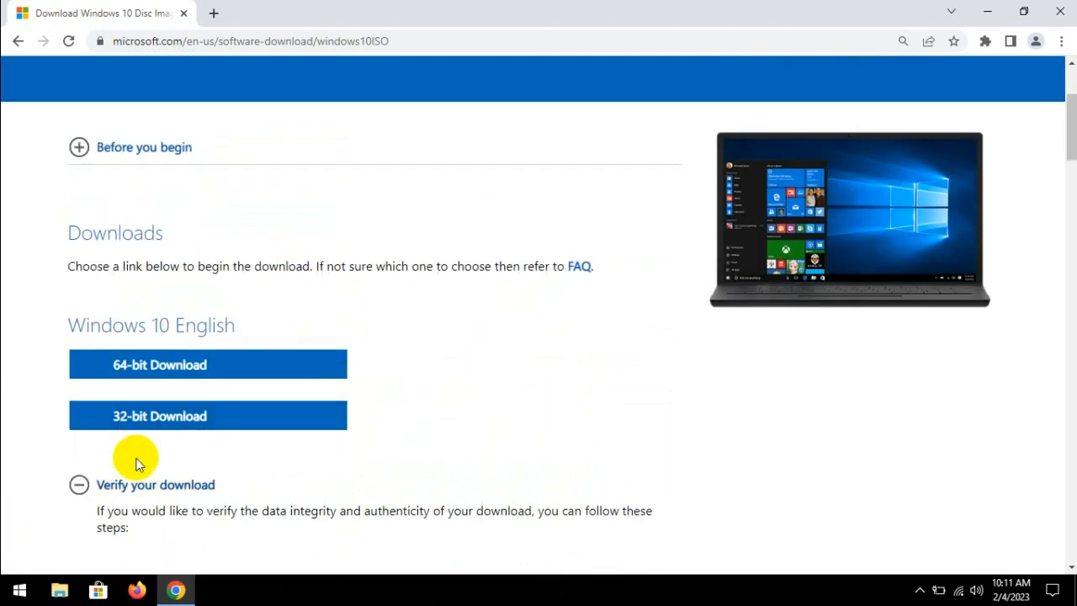
pyautogui.click(80, 486)
pyautogui.scroll(-3, 382, 485)
pyautogui.scroll(3, 386, 486)
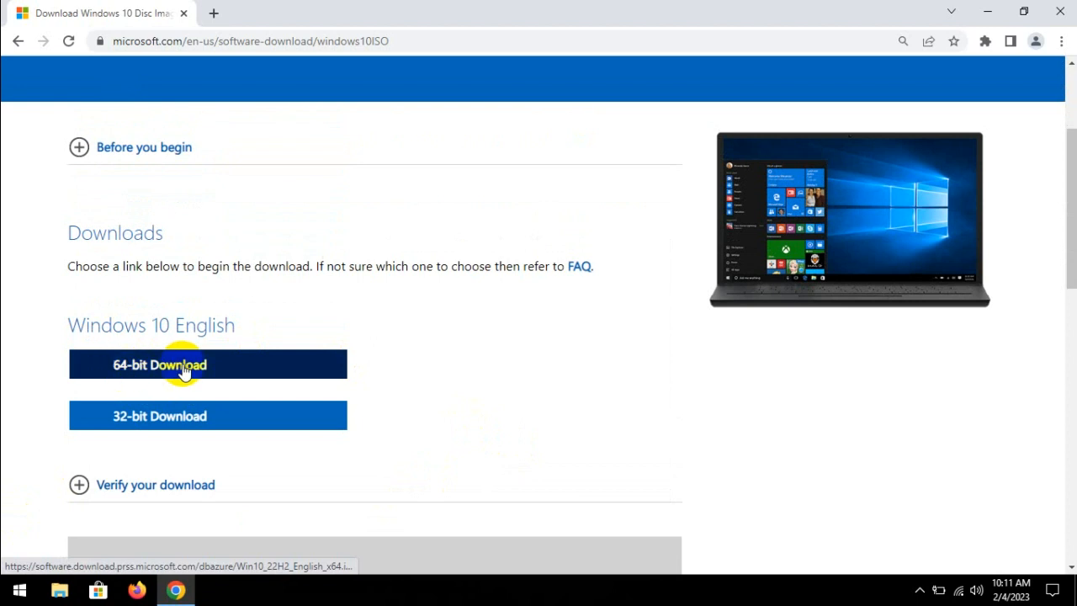
# Download the 64-bit Windows 10 English ISO and view Win10_22H2_English_x64 in its download folder, minimizing the folder window.
pyautogui.click(242, 369)
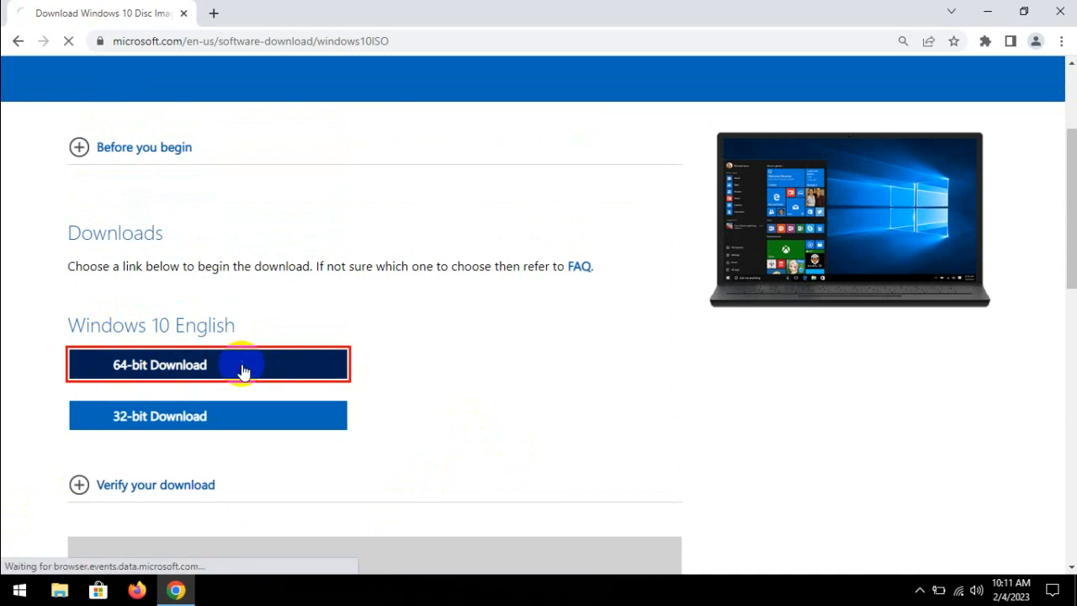
pyautogui.click(548, 363)
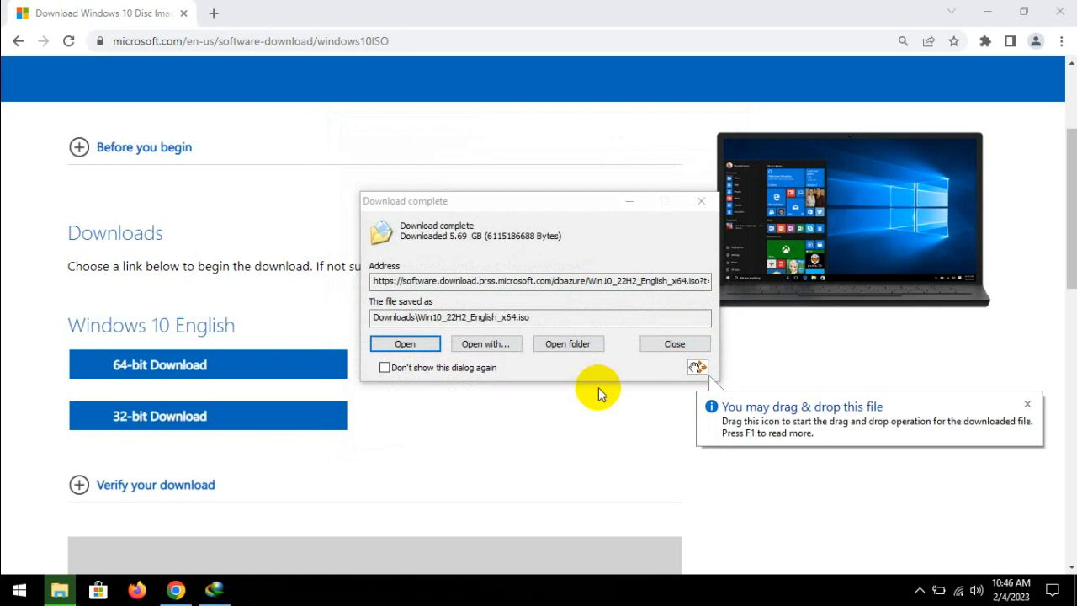
pyautogui.click(560, 341)
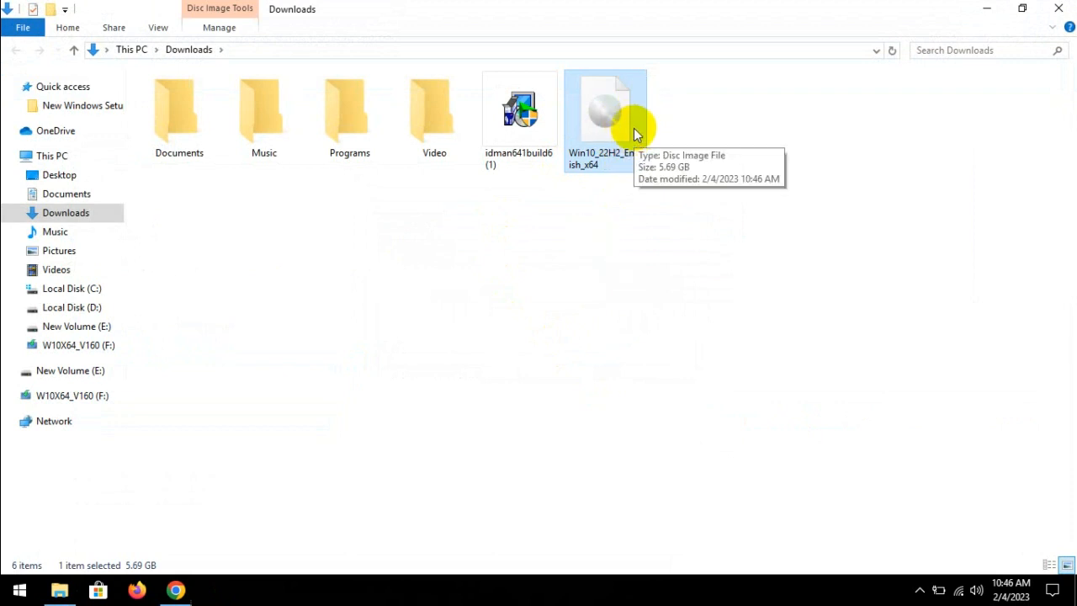
pyautogui.click(986, 11)
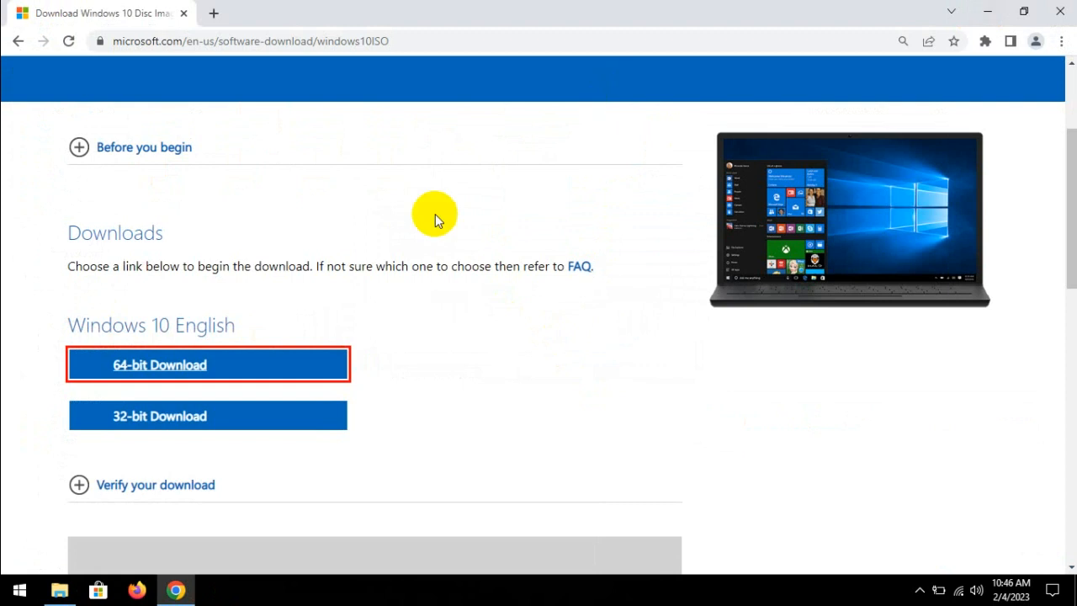
# Search the web for "windows 10 download" in a new browser tab and open Microsoft's Windows 10 download page.
pyautogui.scroll(-5, 431, 332)
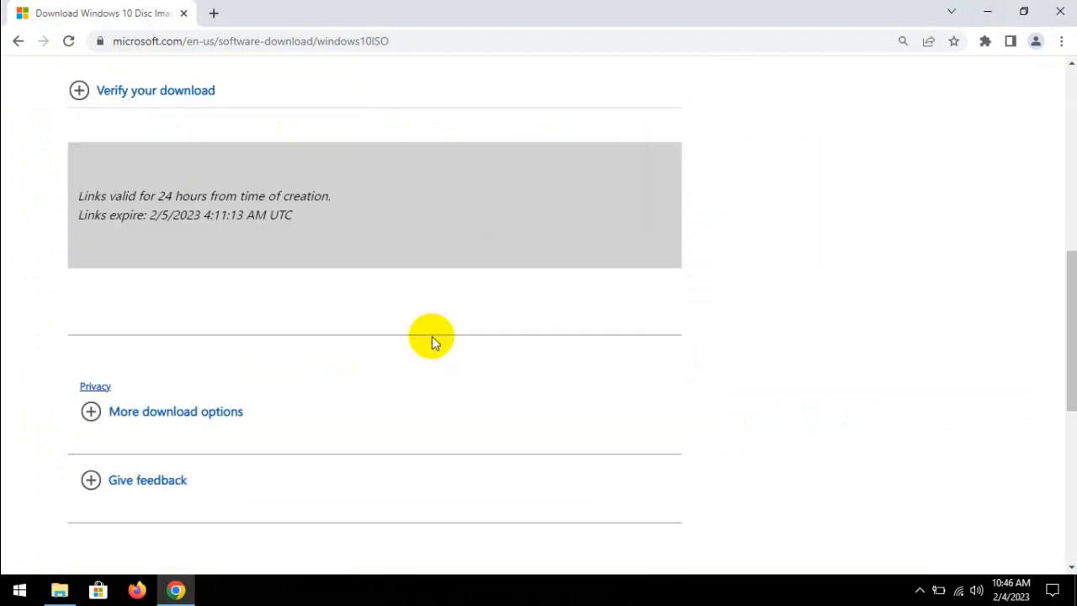
pyautogui.scroll(7, 431, 336)
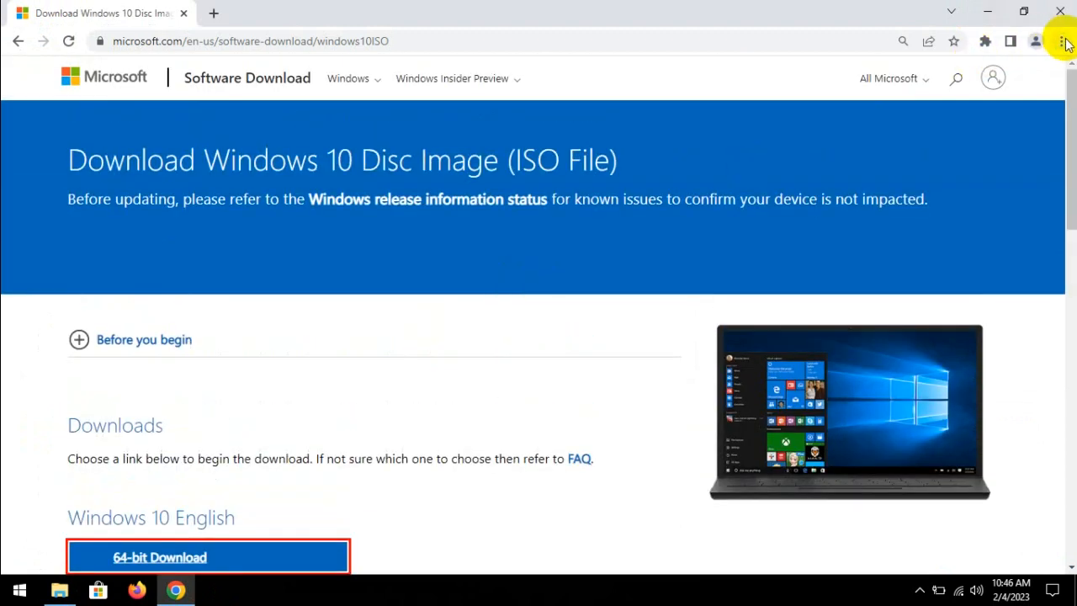
pyautogui.click(278, 43)
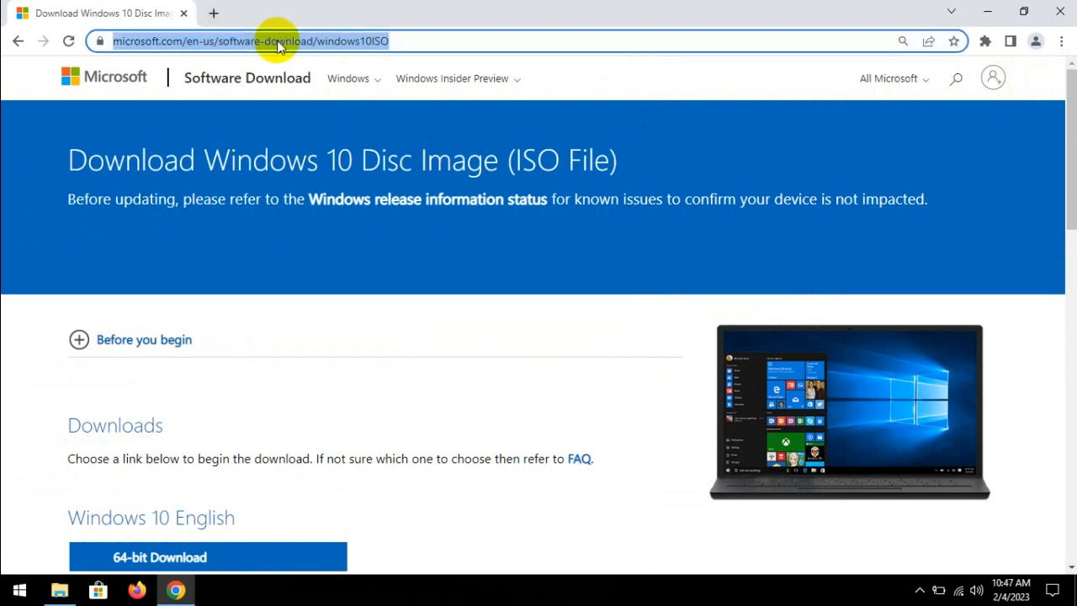
pyautogui.click(213, 12)
pyautogui.write('win')
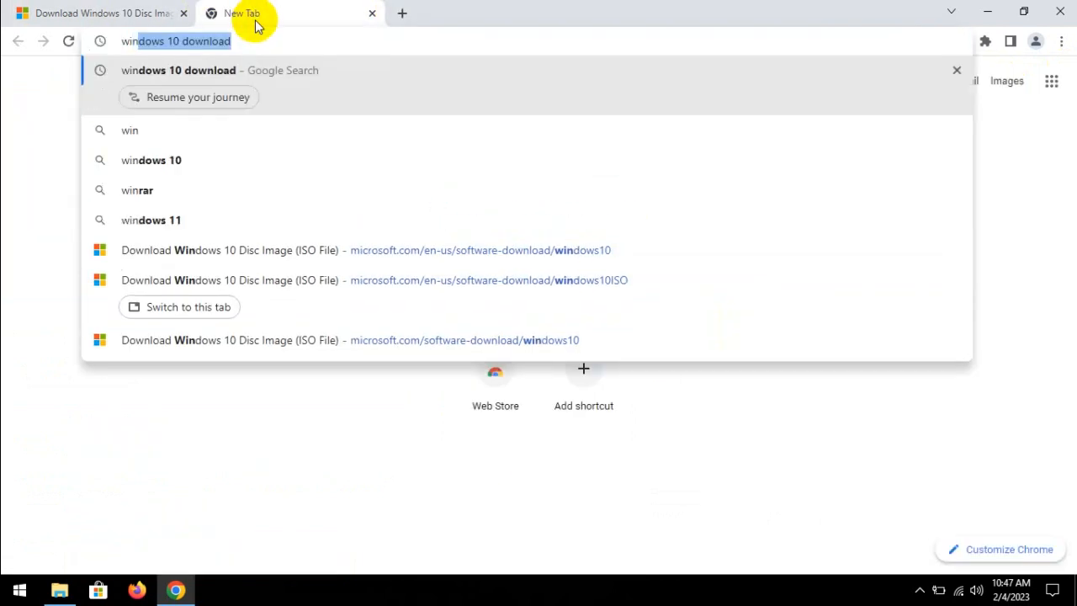
pyautogui.press('Return')
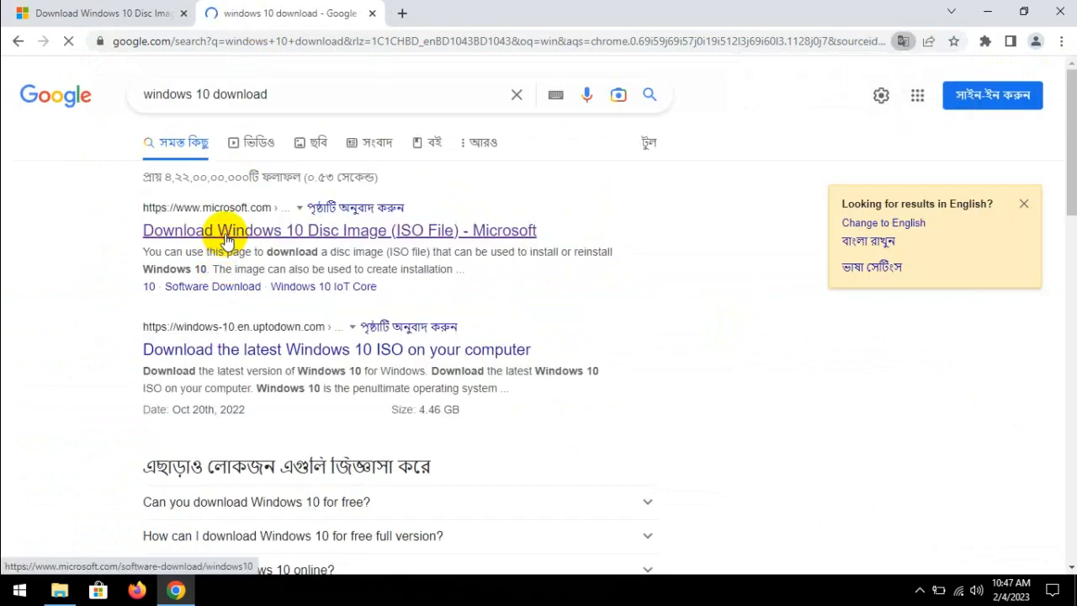
pyautogui.click(225, 236)
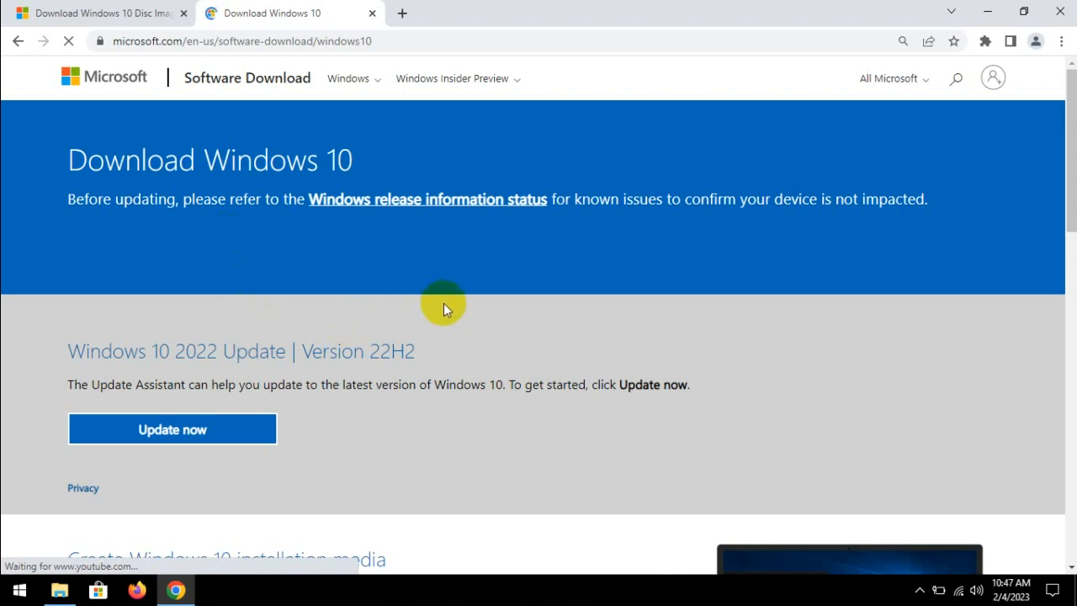
# Download the media creation tool offered for creating Windows 10 installation media and open its Programs folder.
pyautogui.scroll(-4, 445, 309)
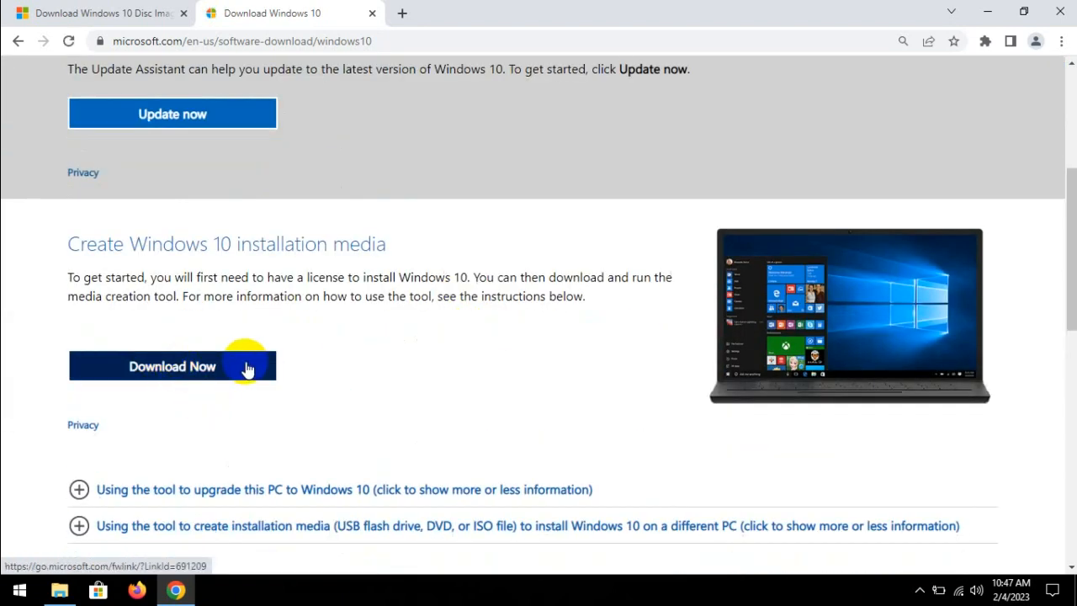
pyautogui.click(247, 370)
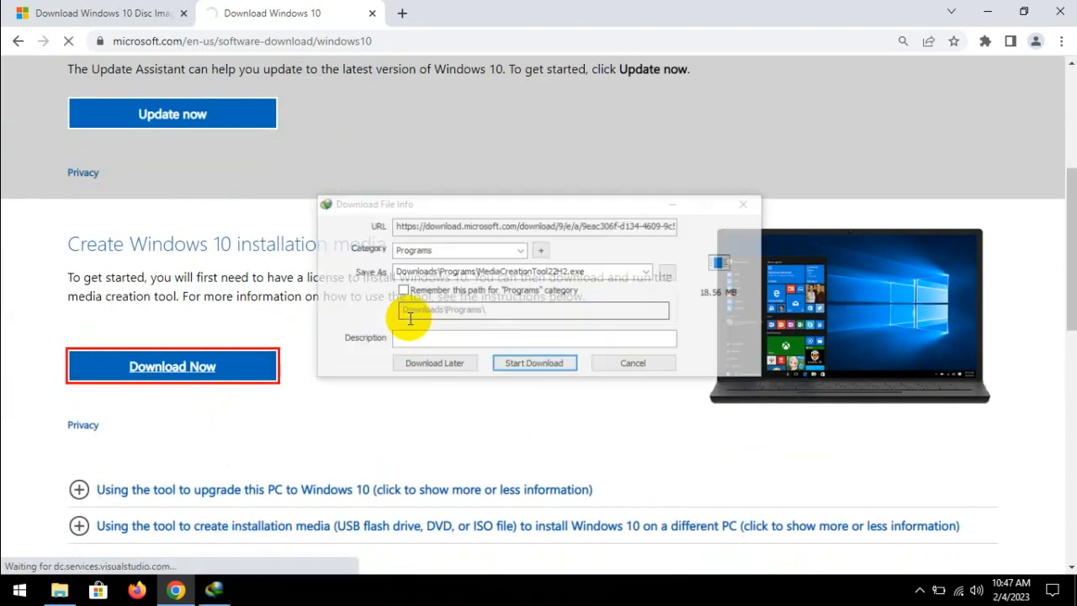
pyautogui.click(515, 371)
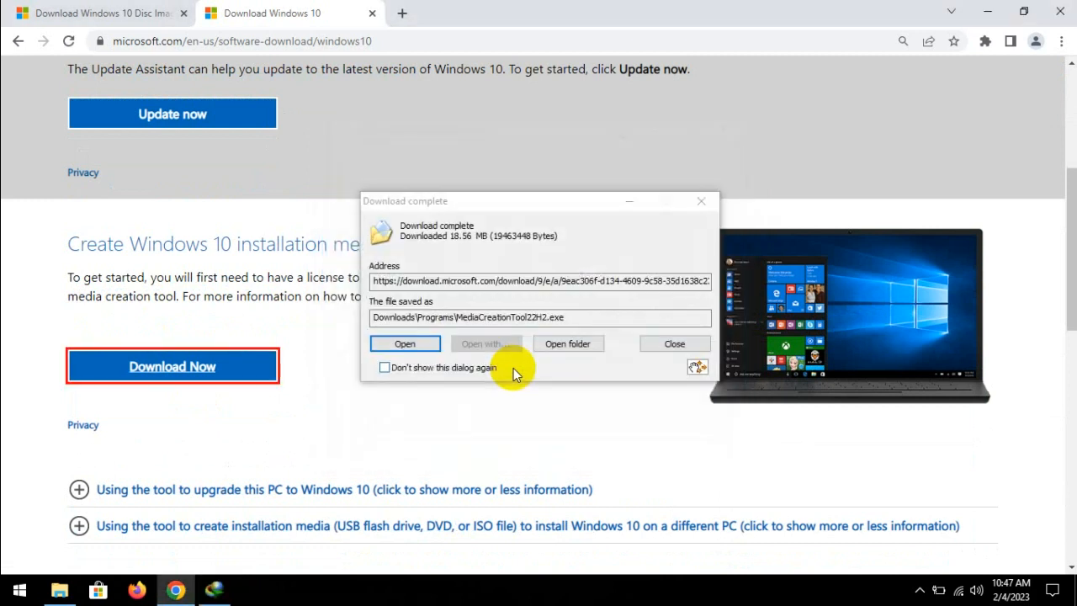
pyautogui.click(588, 346)
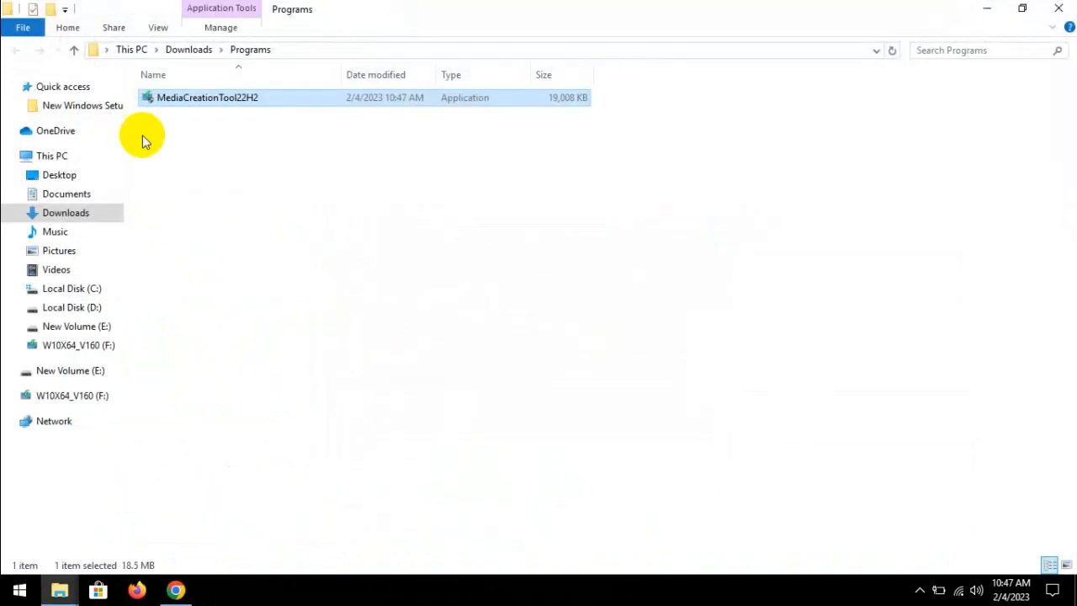
# Try the Upgrade this PC now option in MediaCreationTool22H2, accepting the license terms, and cancel the setup while it downloads.
pyautogui.doubleClick(212, 101)
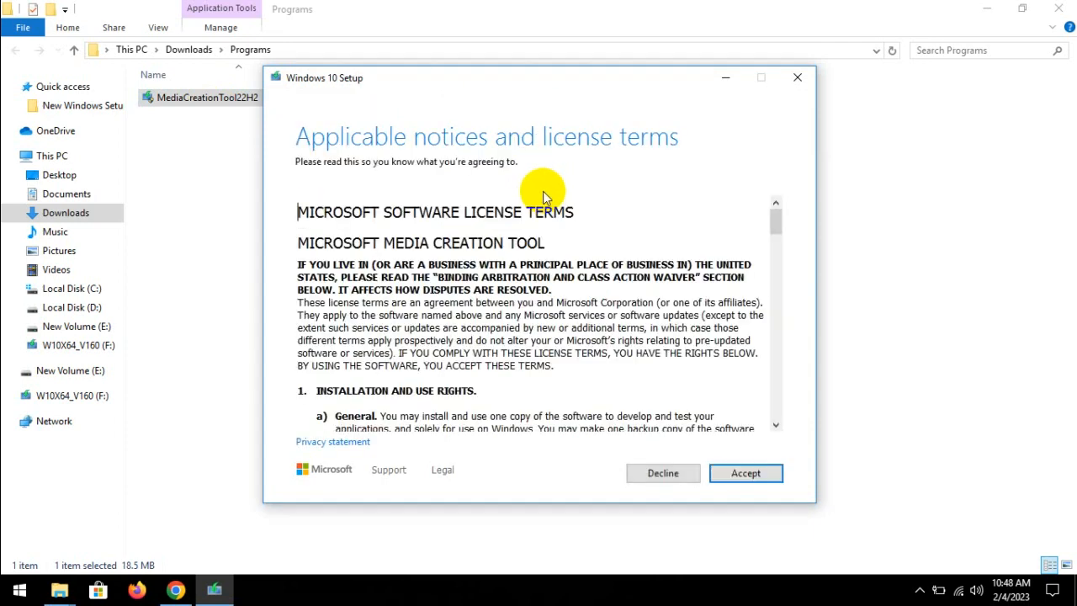
pyautogui.click(745, 473)
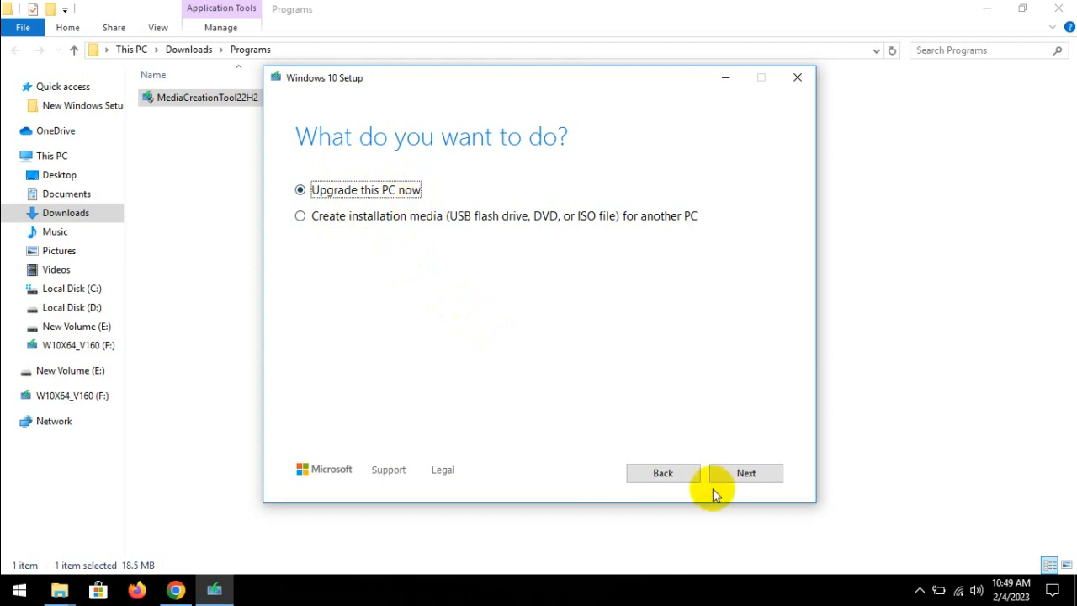
pyautogui.click(733, 475)
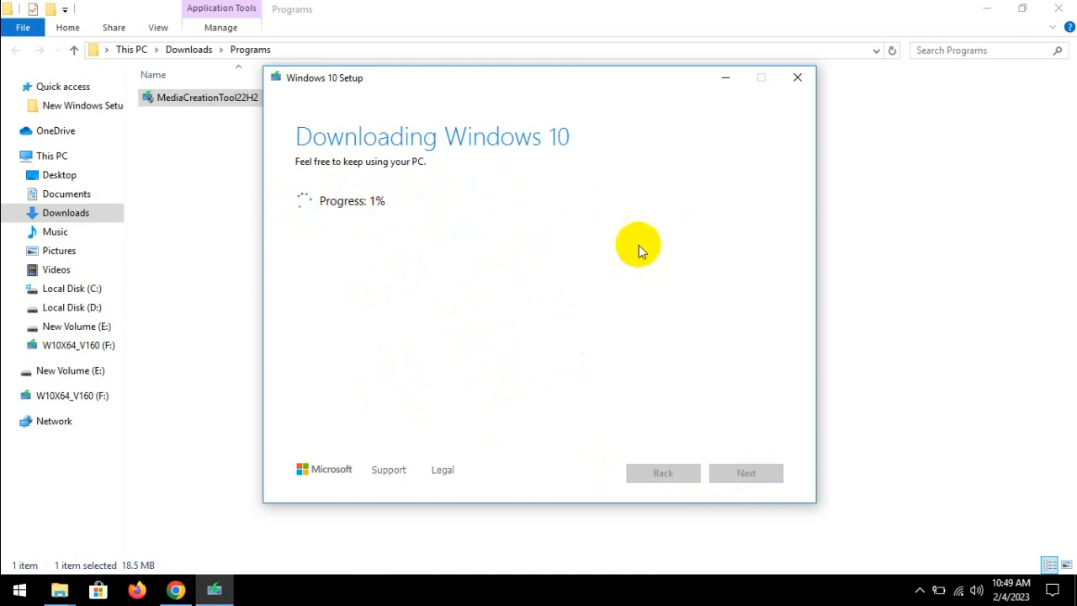
pyautogui.click(797, 82)
pyautogui.click(524, 354)
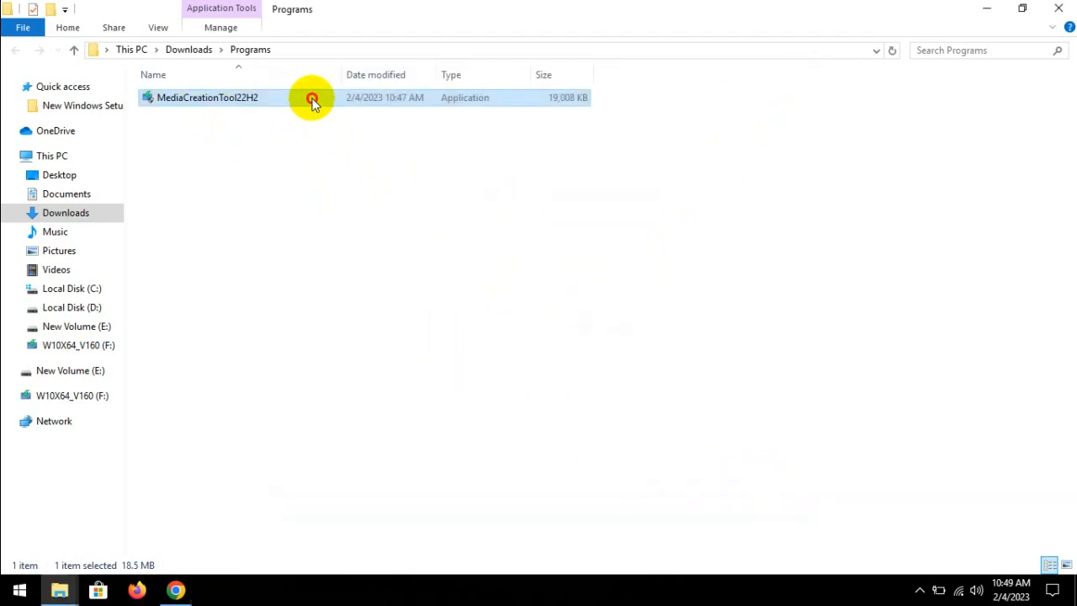
# Run MediaCreationTool22H2 again, accept the license terms and choose to create installation media for another PC.
pyautogui.doubleClick(312, 99)
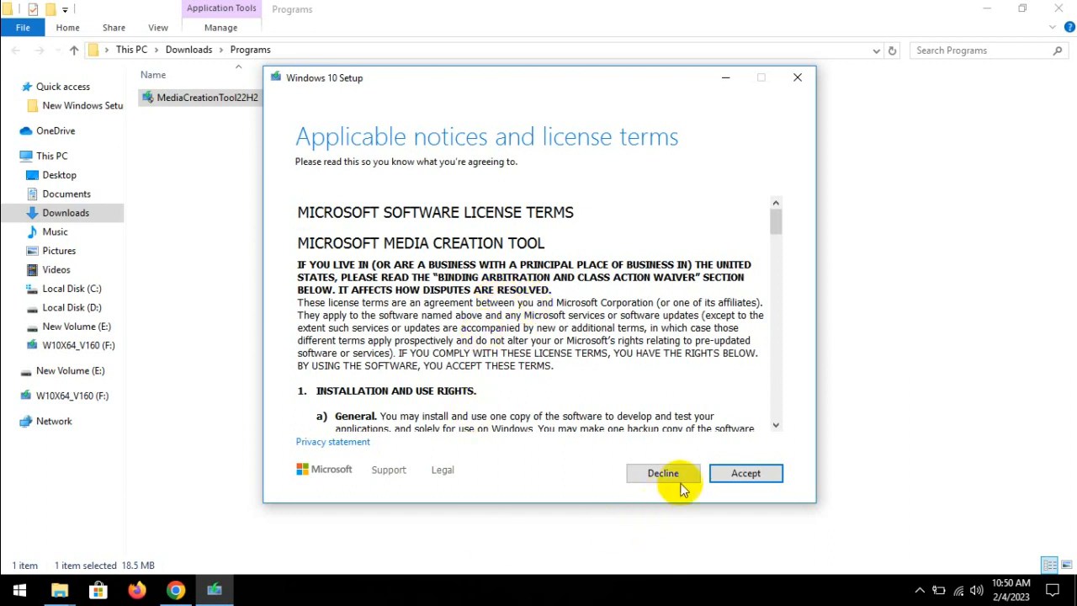
pyautogui.click(746, 473)
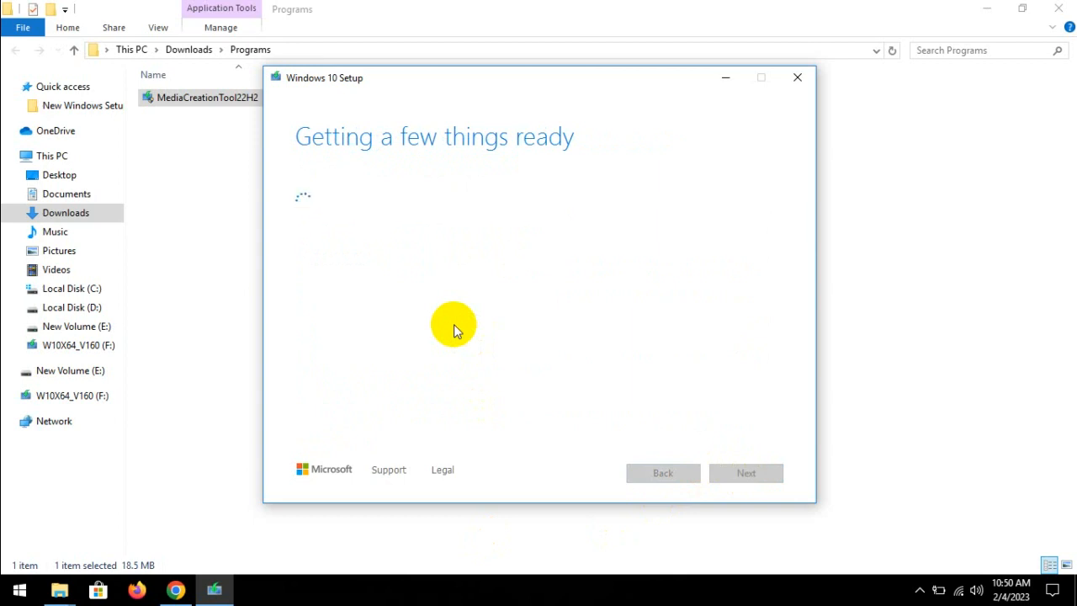
pyautogui.click(300, 219)
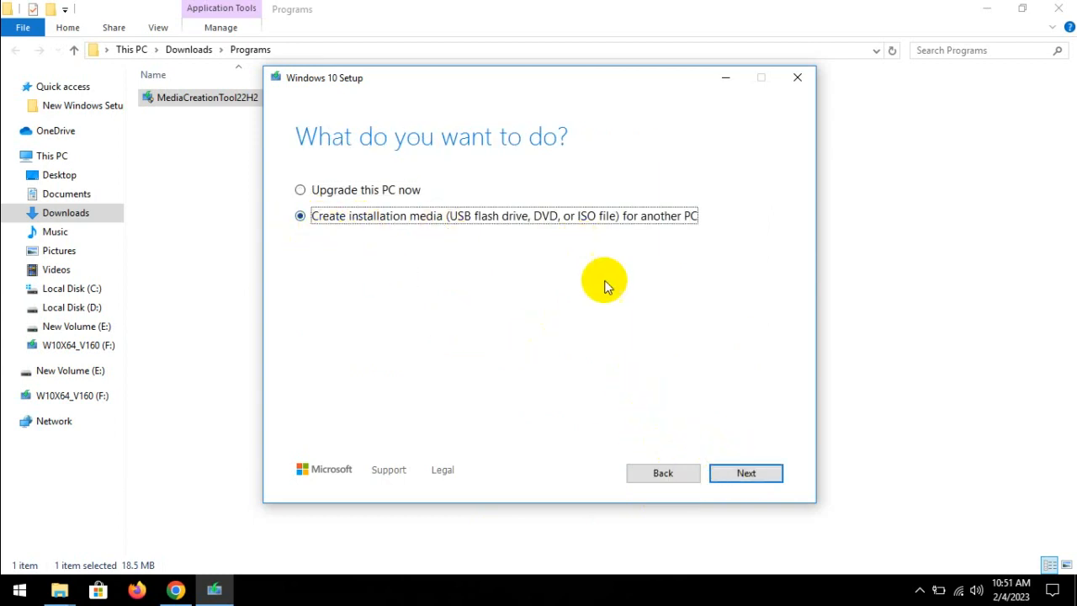
pyautogui.click(745, 473)
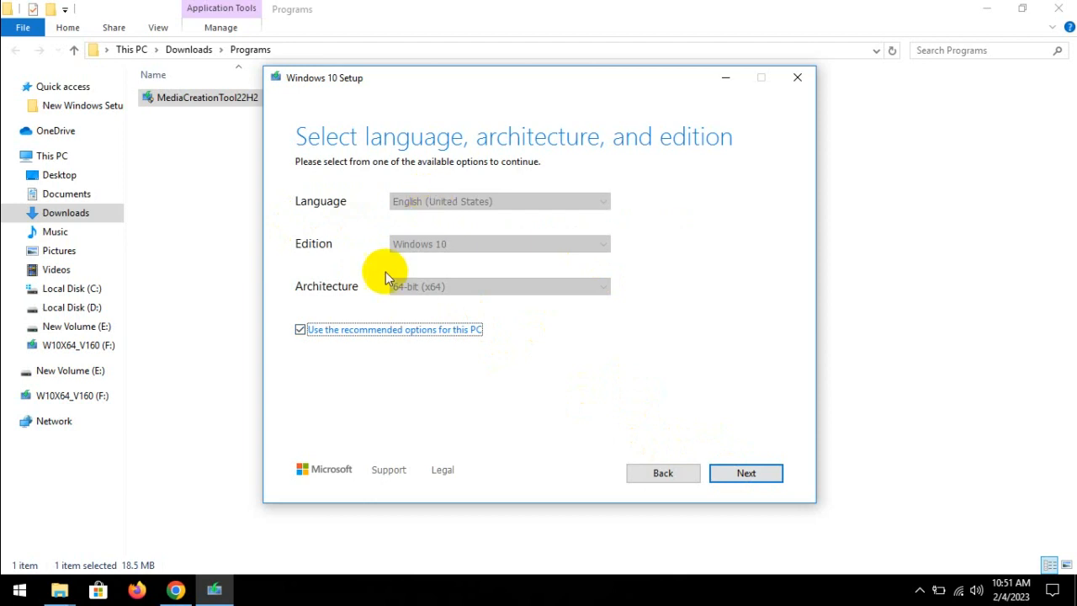
# Turn off the recommended options, keep English (United States) and Windows 10, select 64-bit (x64) architecture, and confirm the choices.
pyautogui.click(301, 331)
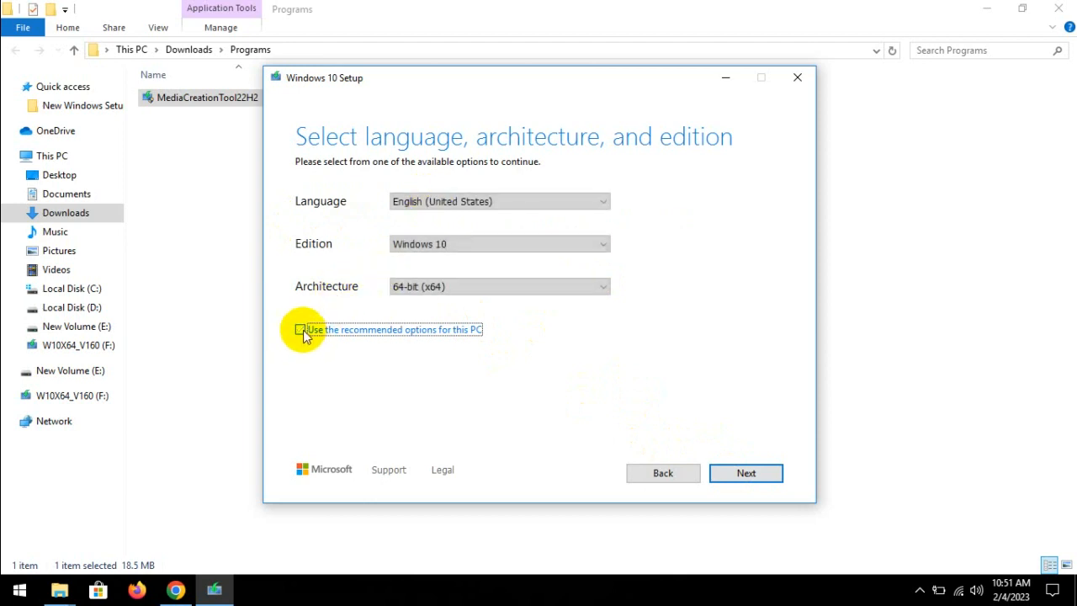
pyautogui.click(416, 244)
pyautogui.click(431, 204)
pyautogui.click(430, 204)
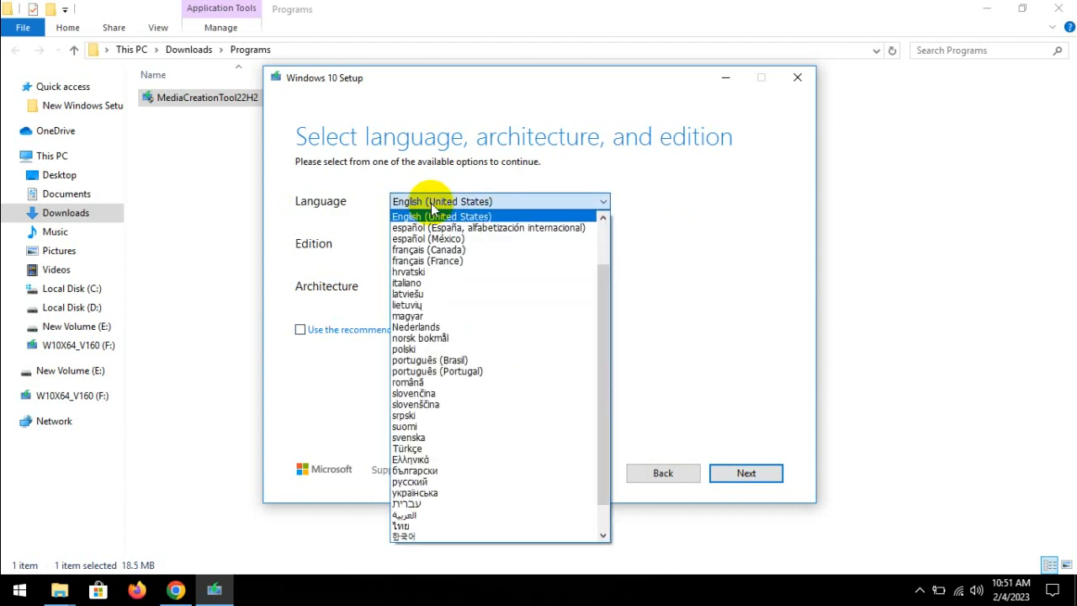
pyautogui.click(431, 205)
pyautogui.click(427, 289)
pyautogui.click(426, 291)
pyautogui.click(426, 291)
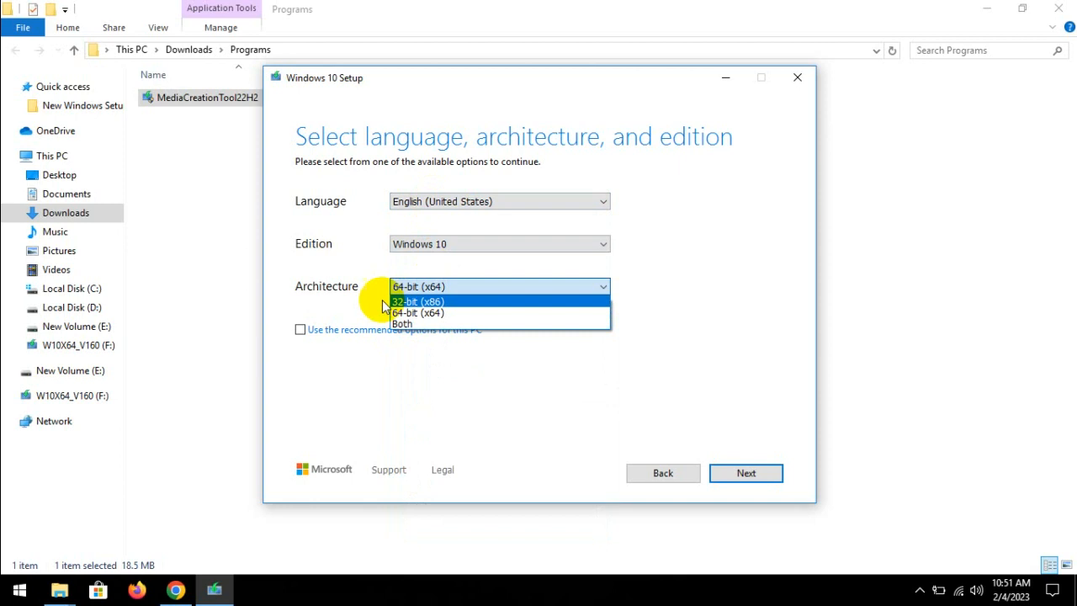
pyautogui.click(414, 312)
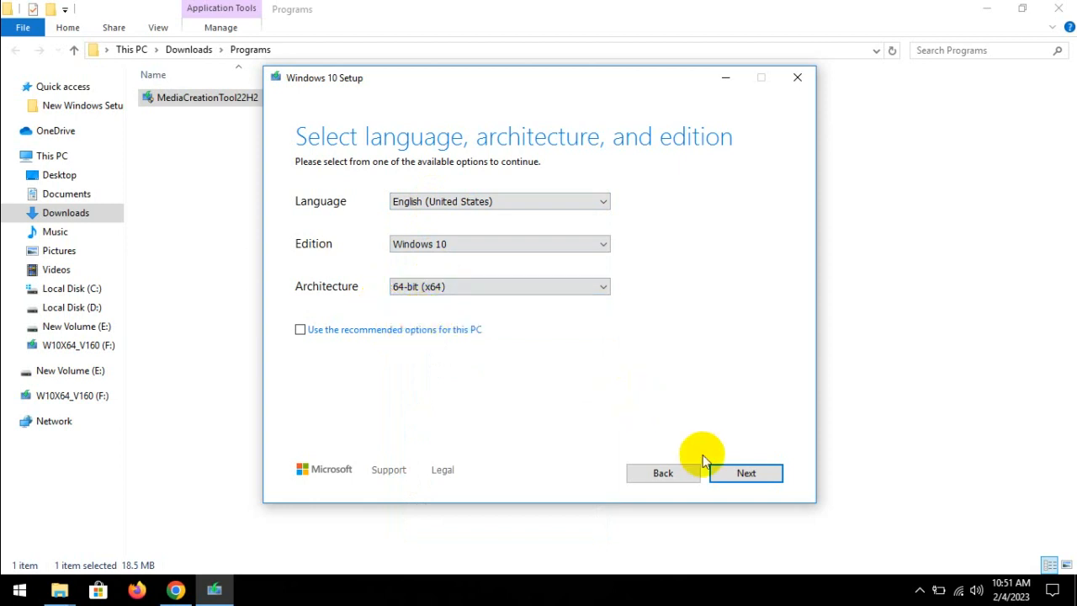
pyautogui.click(732, 472)
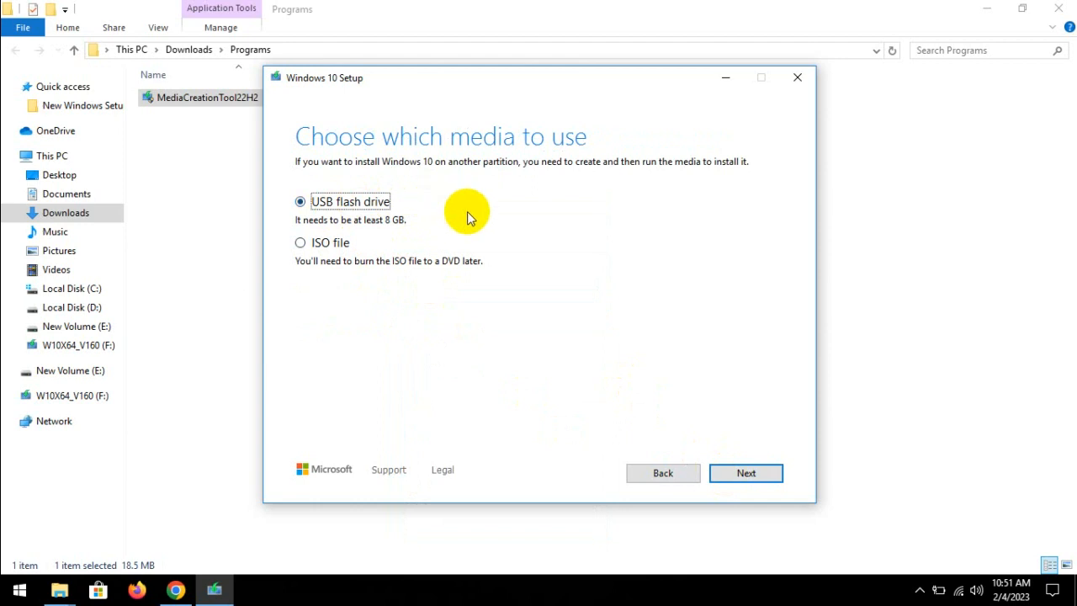
# Try USB flash drive as the media, refresh the drive list, select drive F: (W10X64_V160), and return to the media choice.
pyautogui.click(746, 474)
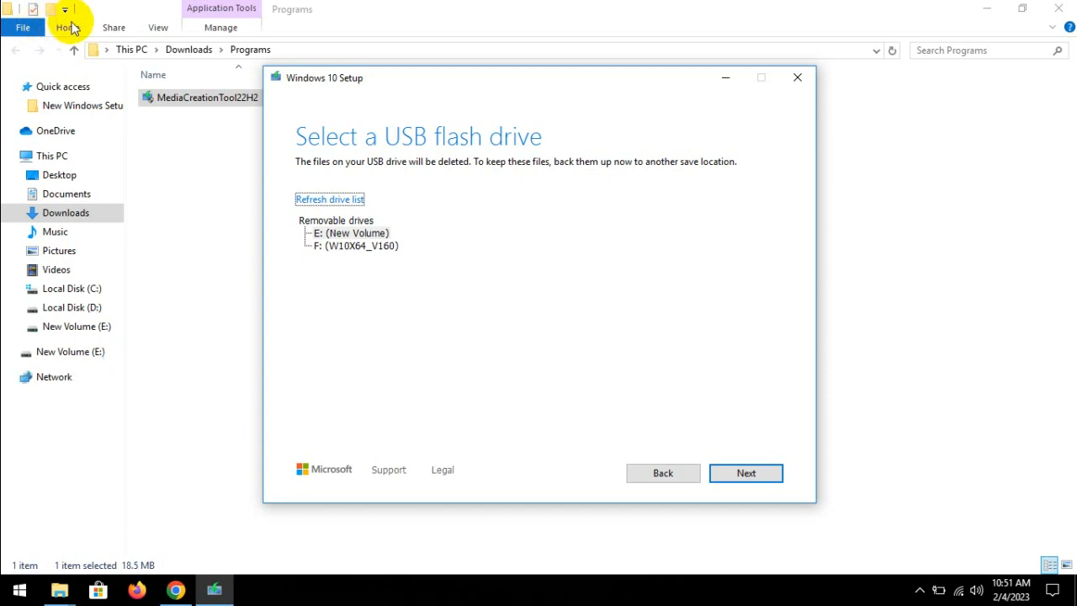
pyautogui.click(320, 199)
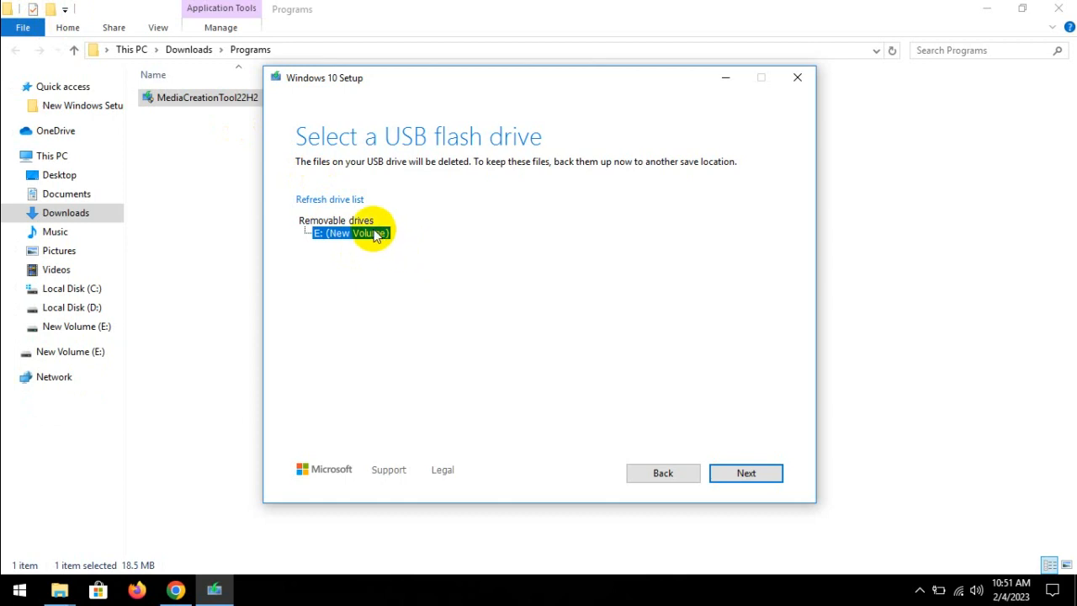
pyautogui.click(318, 199)
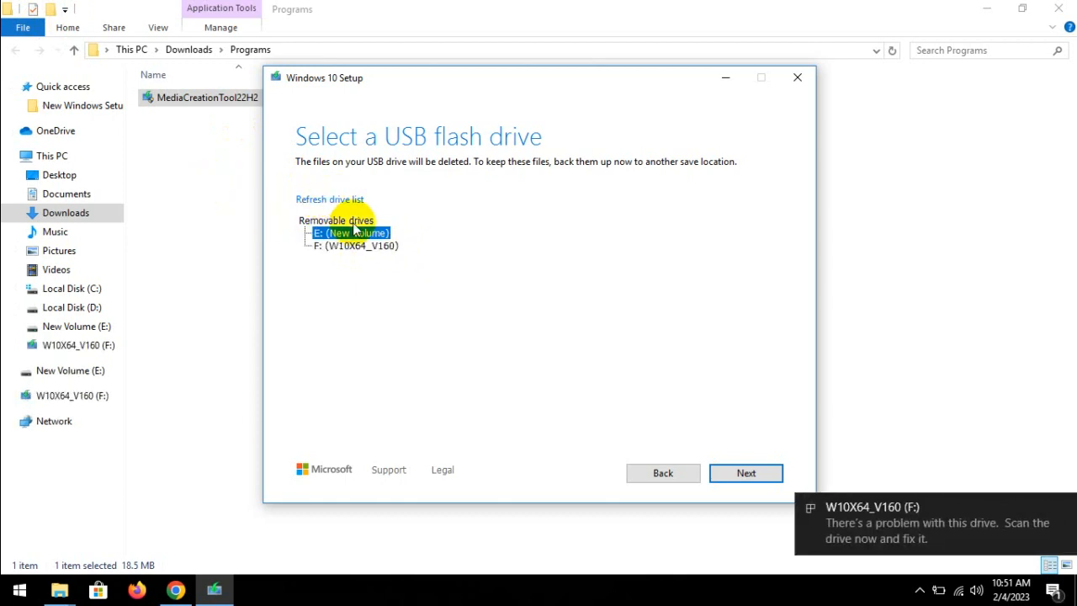
pyautogui.click(357, 246)
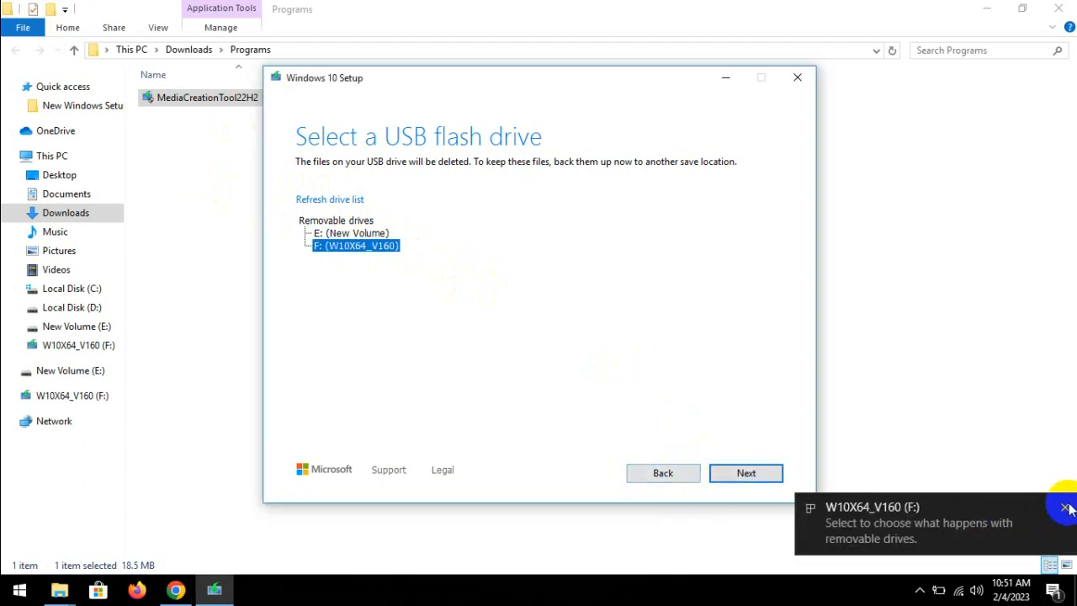
pyautogui.click(662, 473)
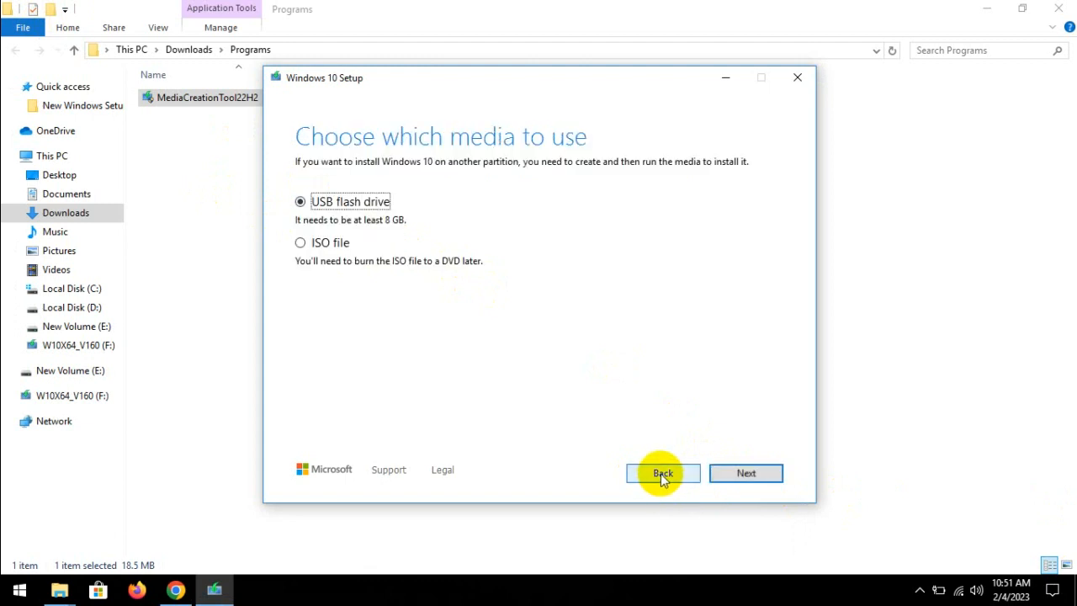
# Try ISO file as the media, continue to the save path selection, and cancel it without saving.
pyautogui.click(302, 249)
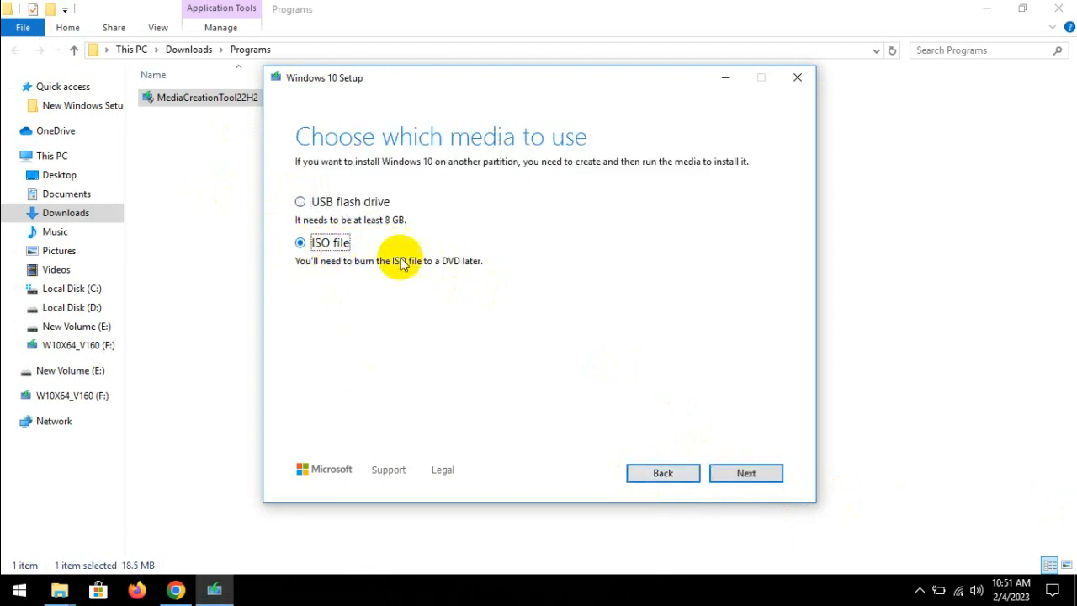
pyautogui.click(754, 473)
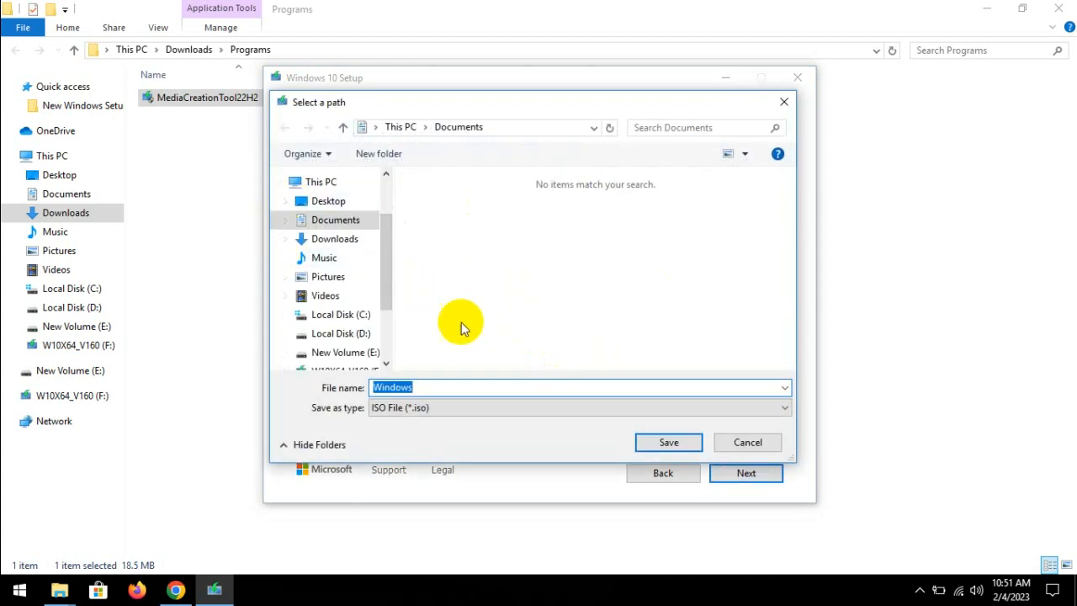
pyautogui.click(752, 442)
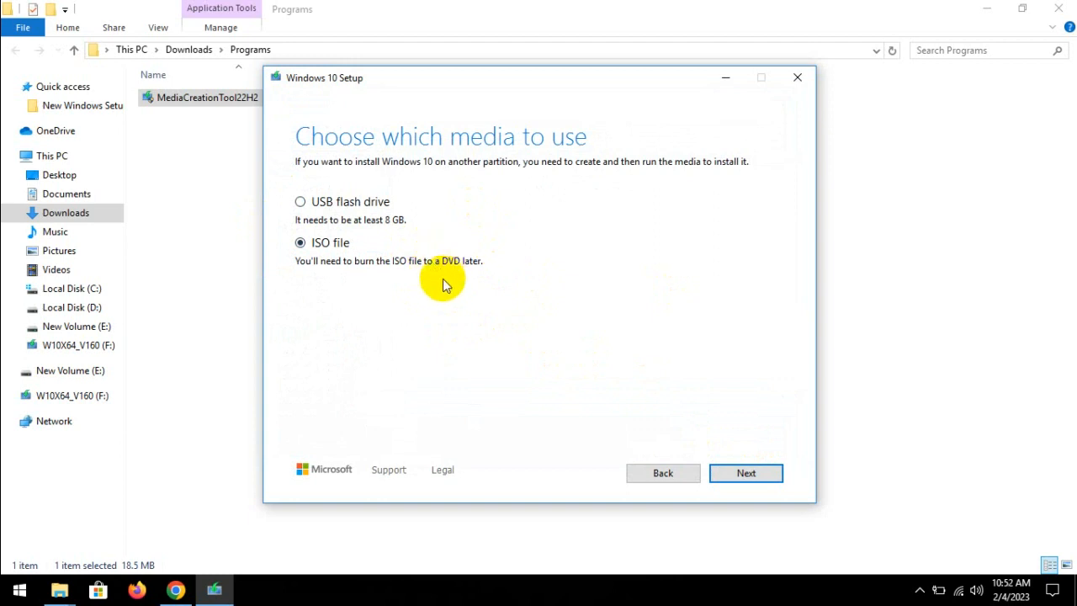
# Quit Windows 10 Setup and close the Programs folder to return to the start of the Download Windows 10 page.
pyautogui.click(805, 78)
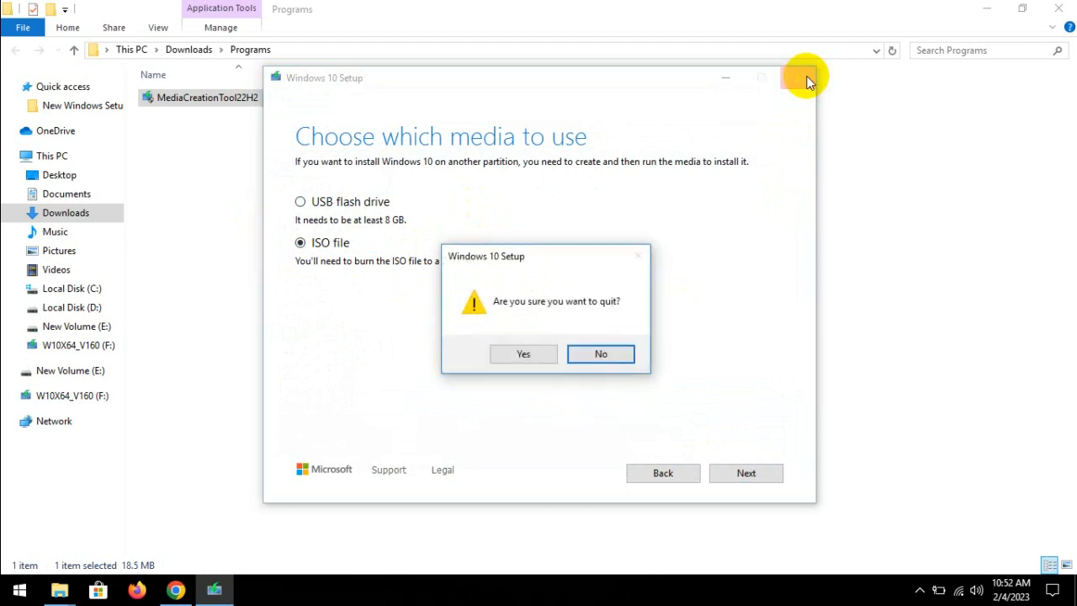
pyautogui.click(536, 355)
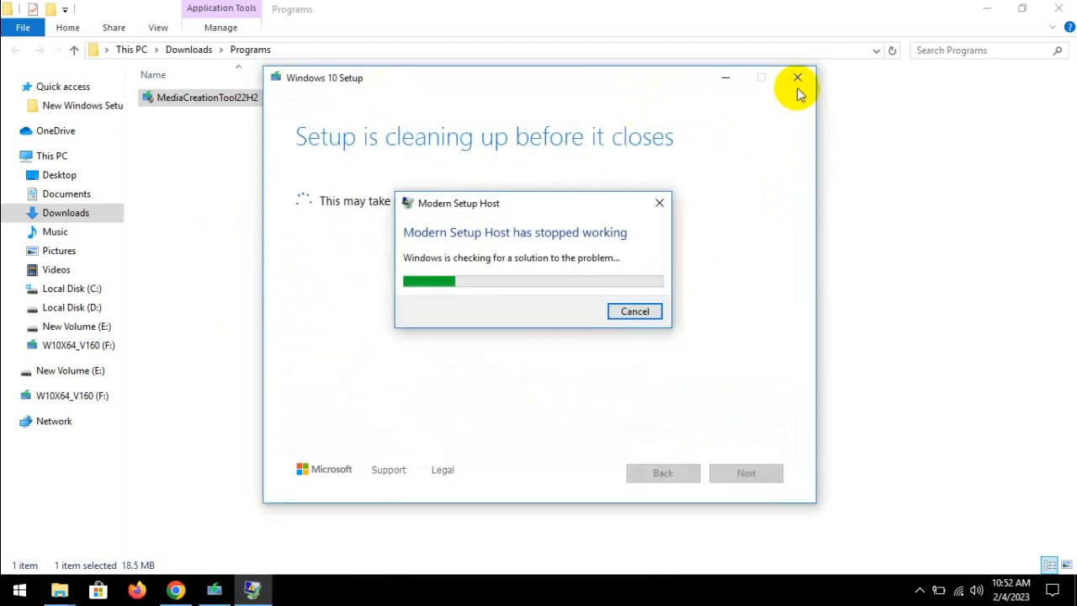
pyautogui.click(641, 311)
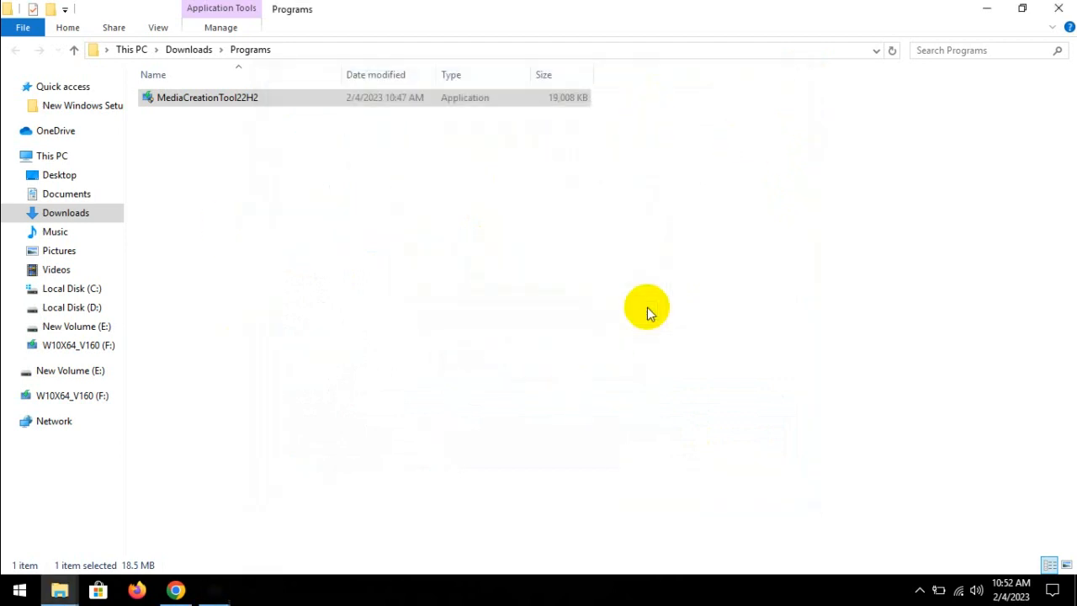
pyautogui.click(1049, 12)
pyautogui.scroll(4, 319, 414)
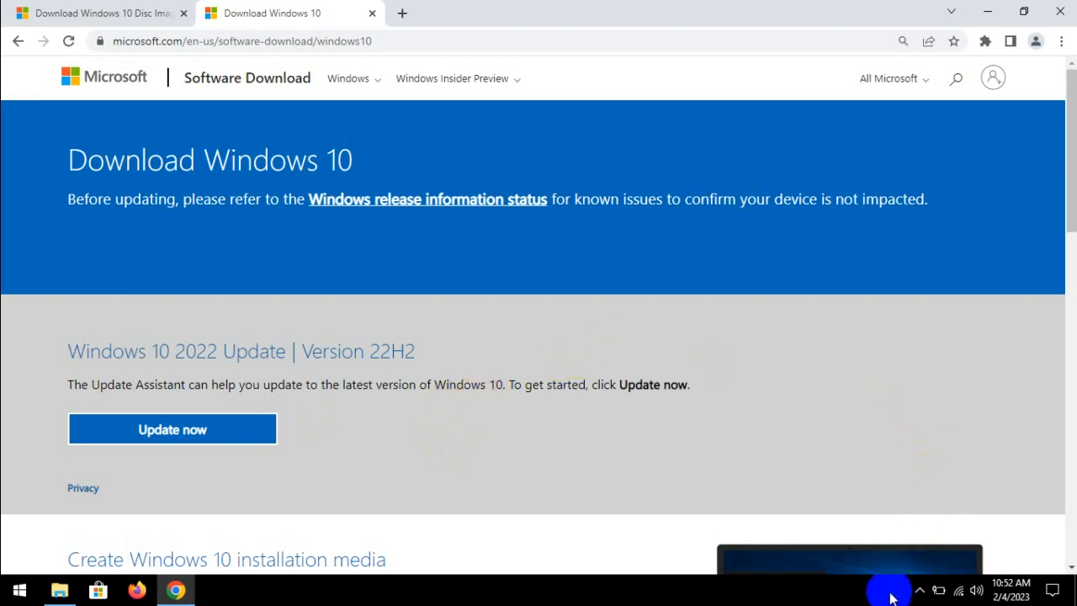
pyautogui.click(920, 590)
pyautogui.click(632, 359)
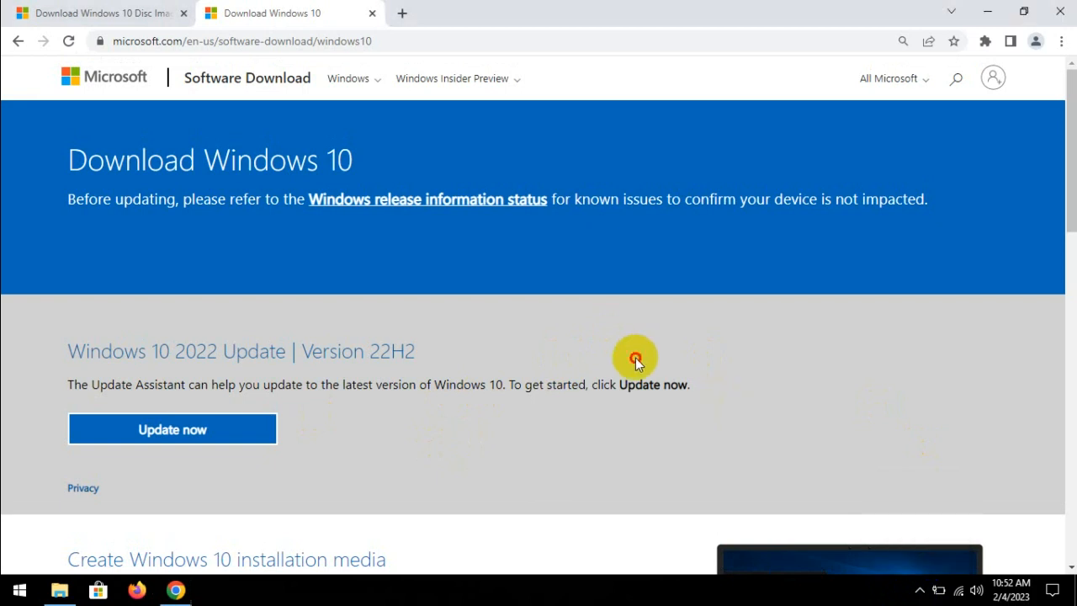